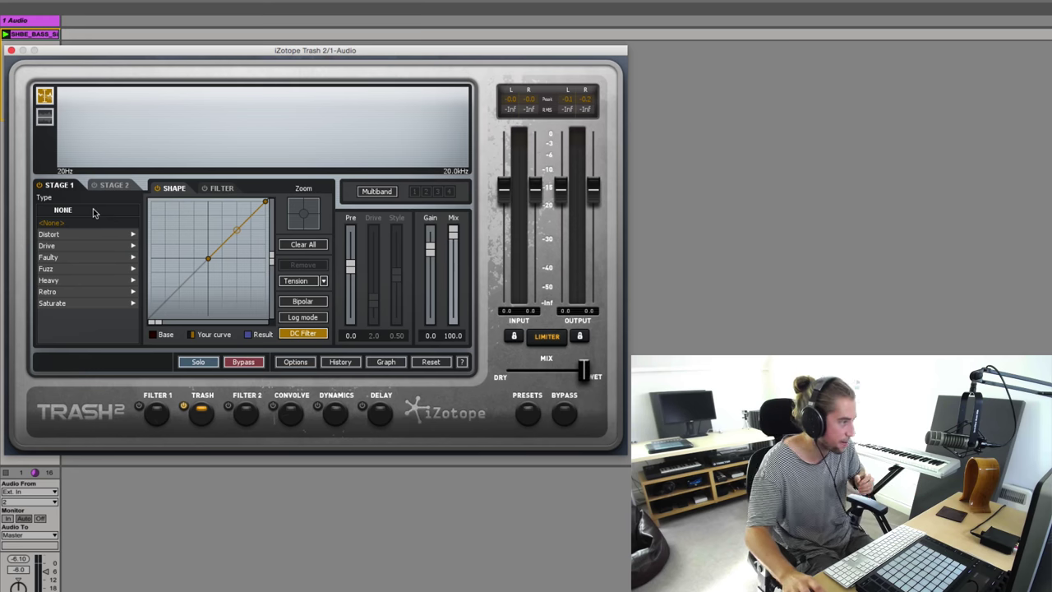
# - Audition the Distort types Tarnish, Slight Twist, Rubber Hammer and Sputter
pyautogui.click(75, 234)
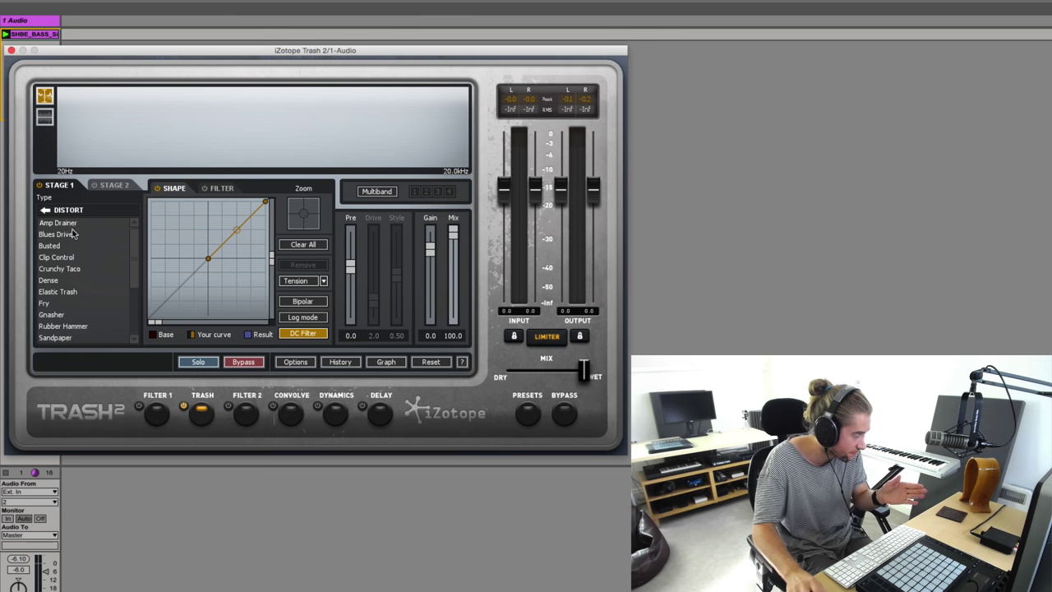
pyautogui.scroll(-4, 74, 239)
pyautogui.click(57, 303)
pyautogui.click(59, 257)
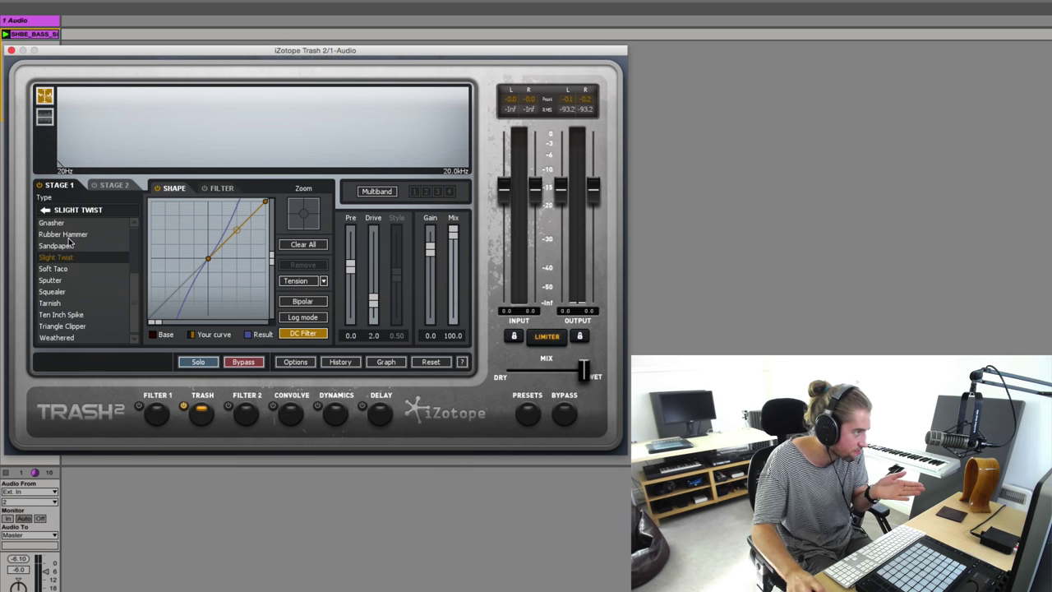
pyautogui.click(65, 234)
pyautogui.click(57, 281)
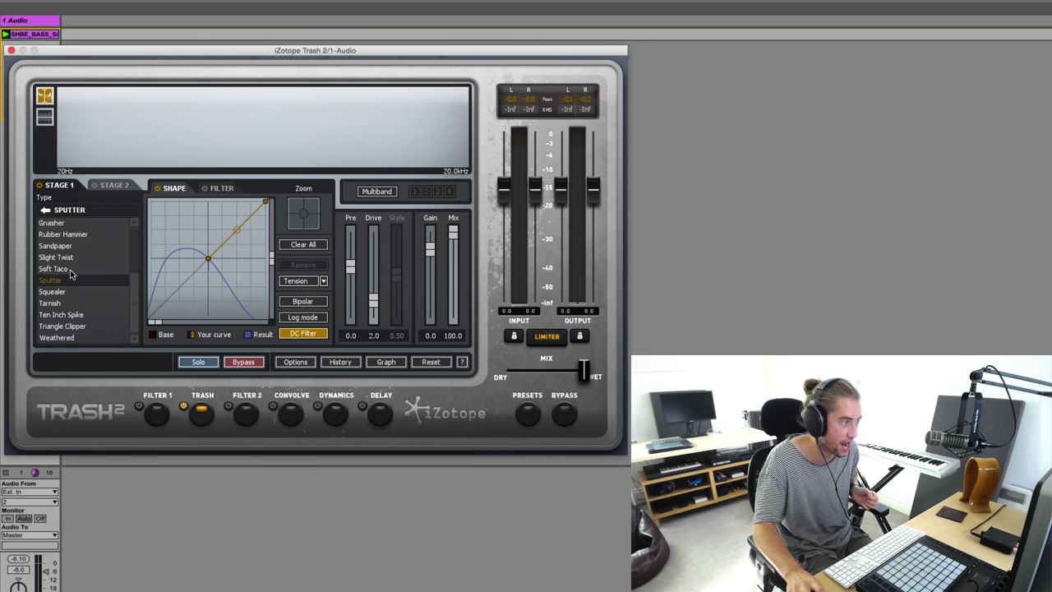
pyautogui.click(45, 209)
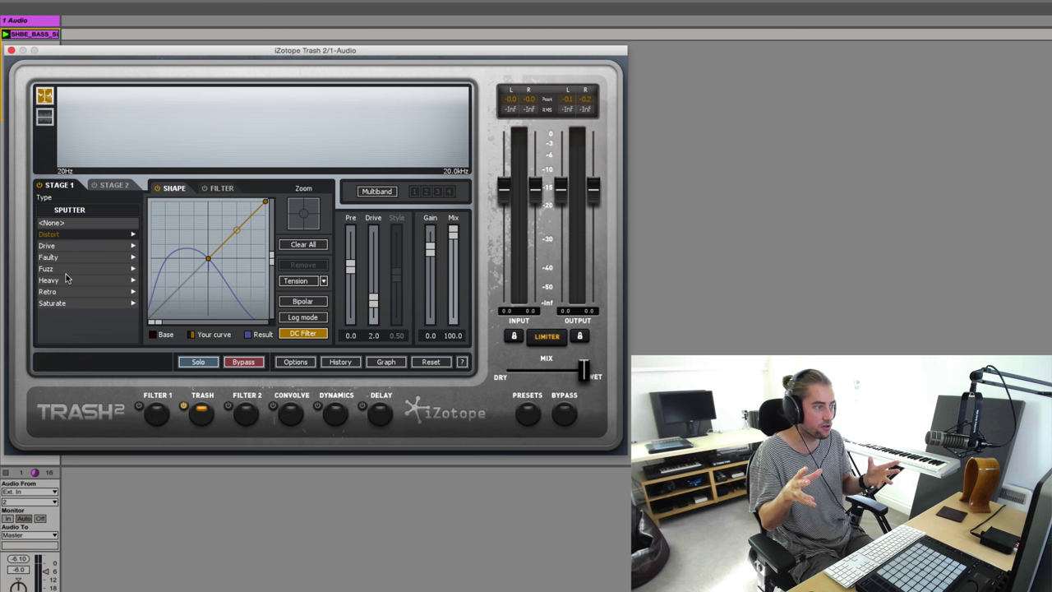
# - Set the Stage 1 type to <None> and briefly play the bass loop
pyautogui.click(60, 224)
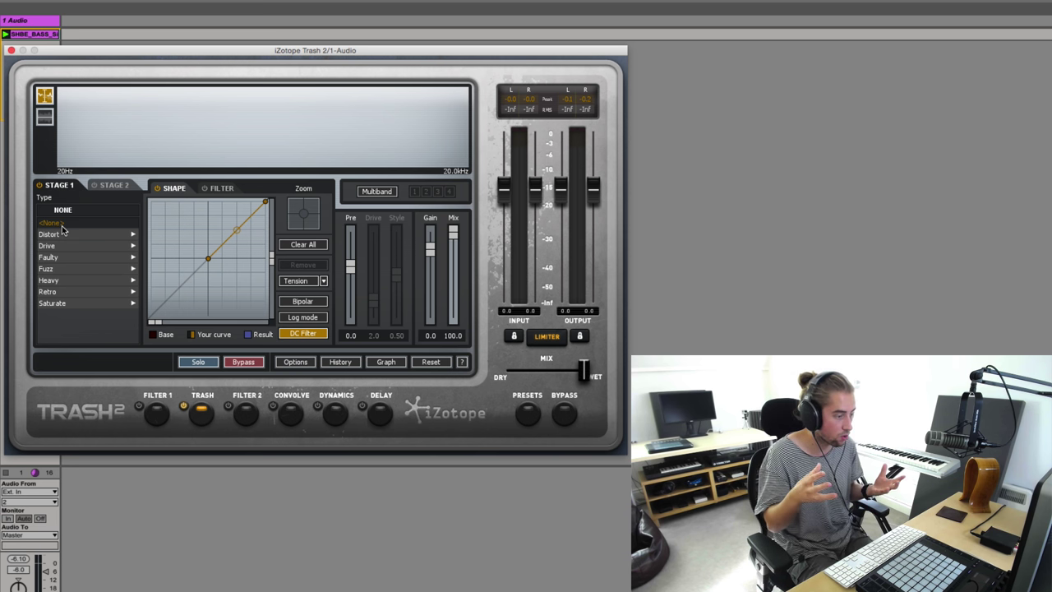
pyautogui.press('space')
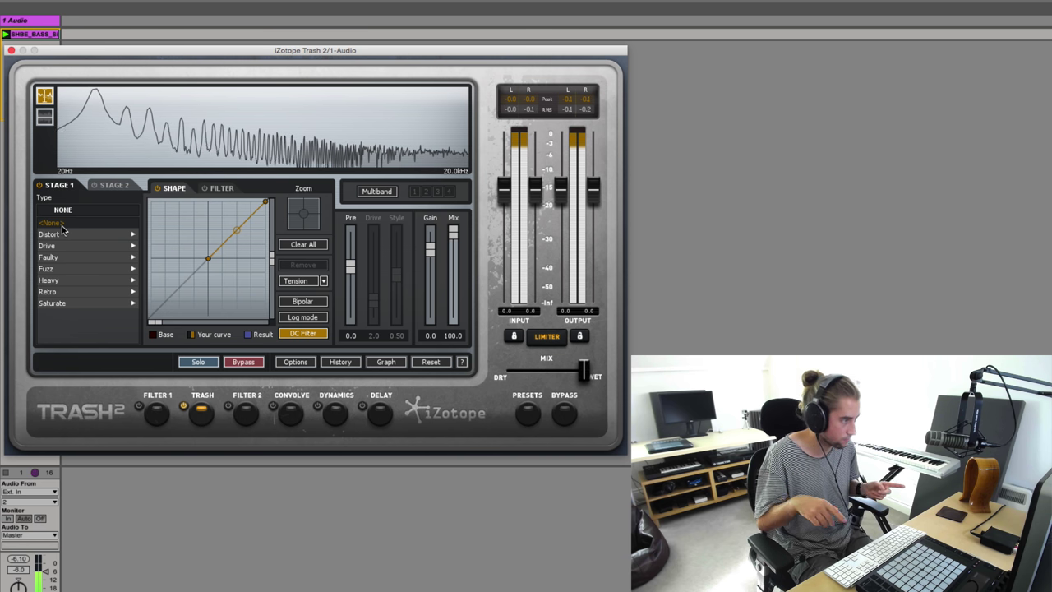
pyautogui.press('super+space')
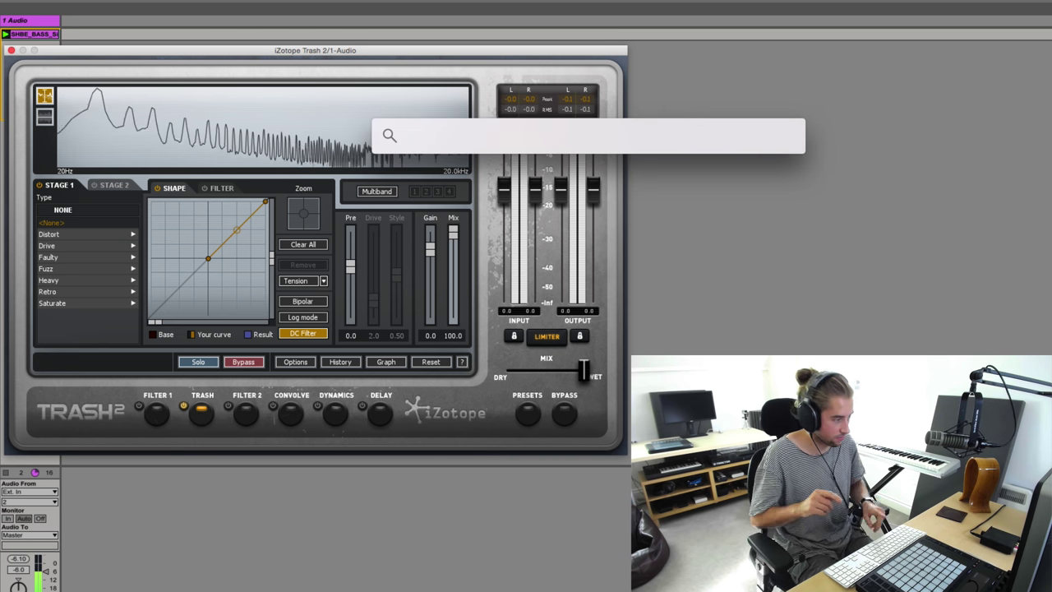
pyautogui.press('Escape')
pyautogui.press('space')
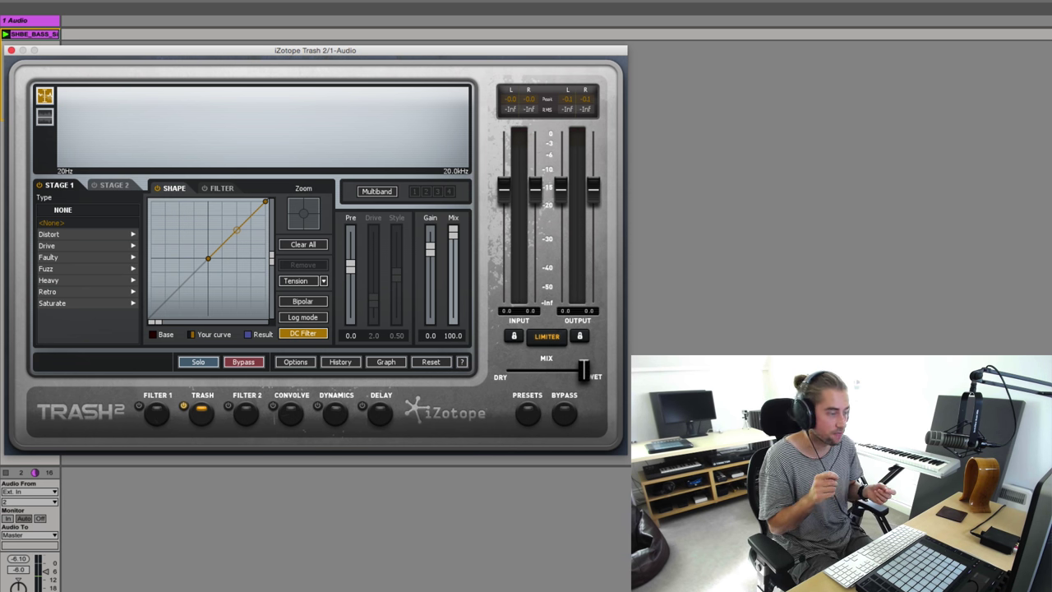
# - Audition the Saturate types Delicate Harmonics and Gentle Push on the playing loop
pyautogui.click(64, 236)
pyautogui.press('space')
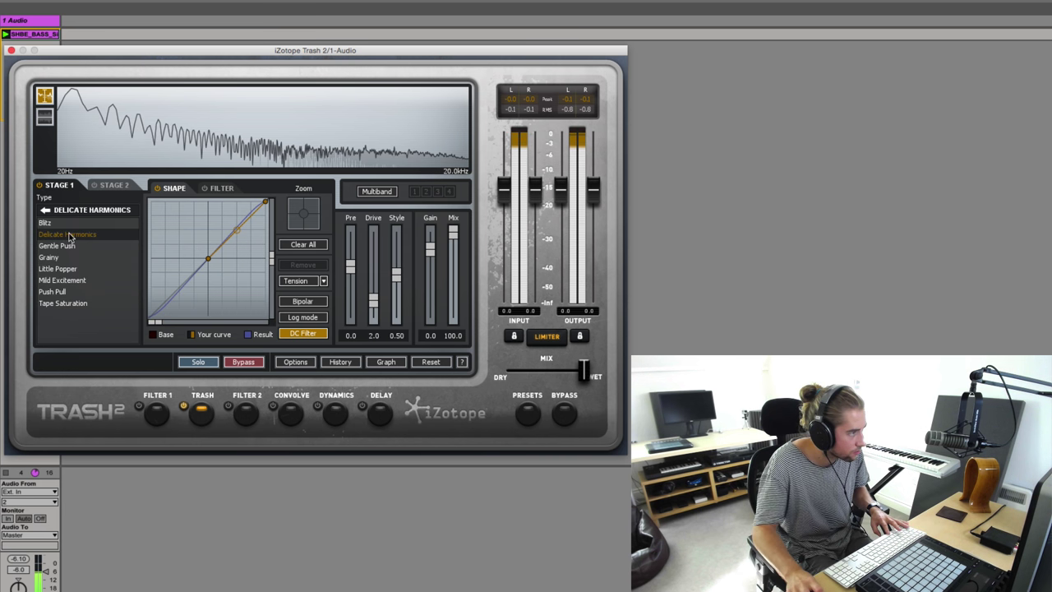
pyautogui.click(57, 223)
pyautogui.click(73, 247)
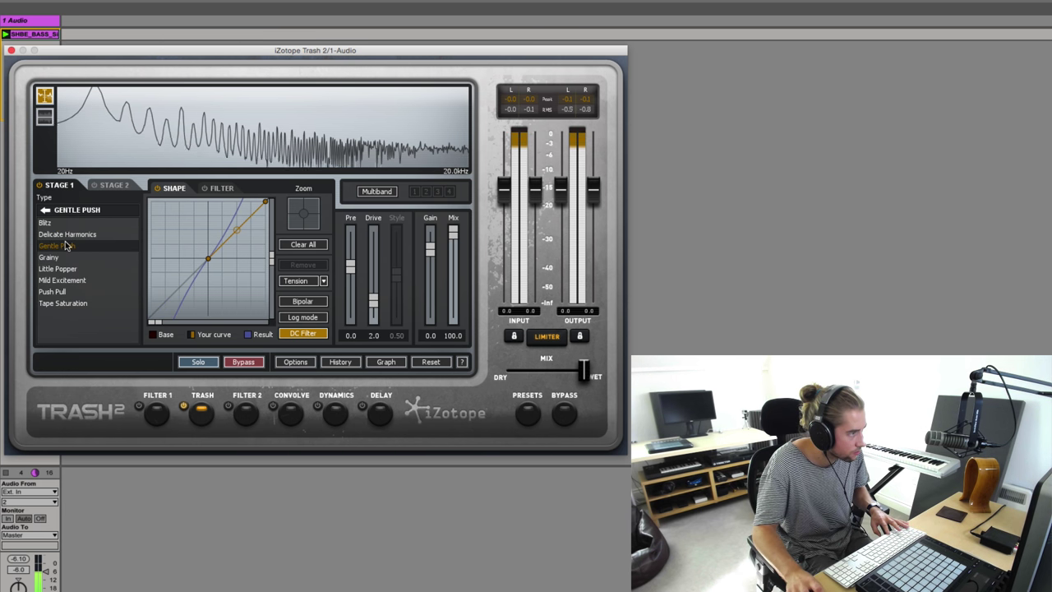
pyautogui.click(48, 210)
# - Try several Drive types including Crunchy Grunge, load Crispy, and stop playback
pyautogui.click(72, 250)
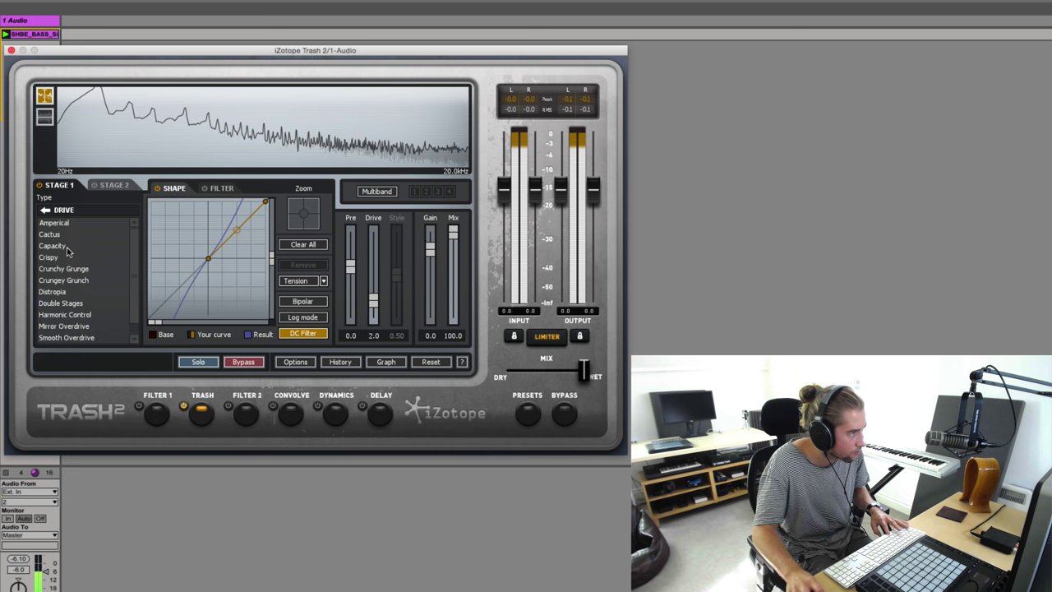
pyautogui.click(70, 302)
pyautogui.click(57, 292)
pyautogui.click(69, 270)
pyautogui.click(50, 258)
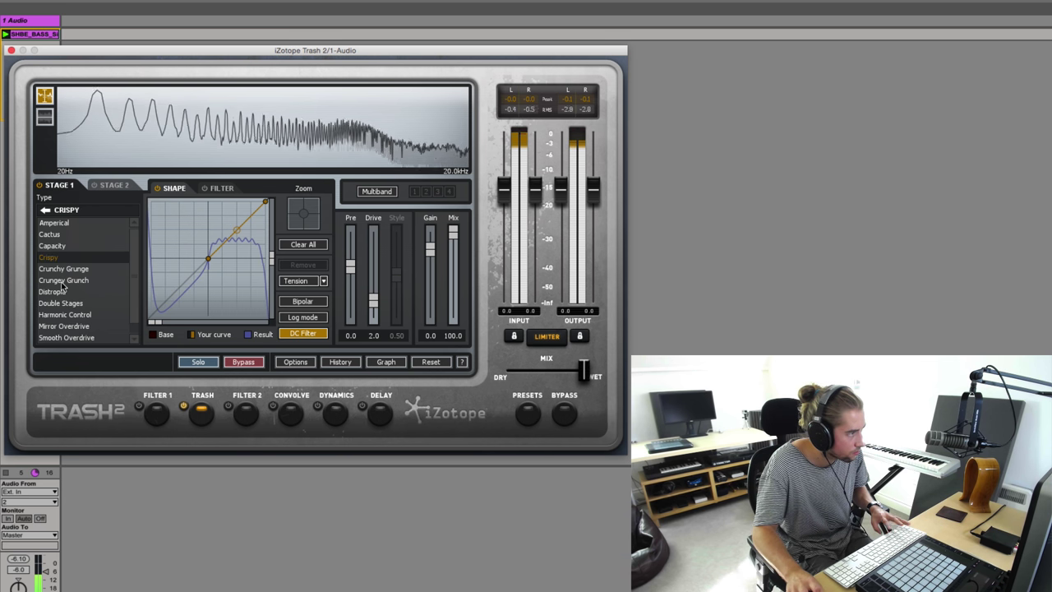
pyautogui.press('space')
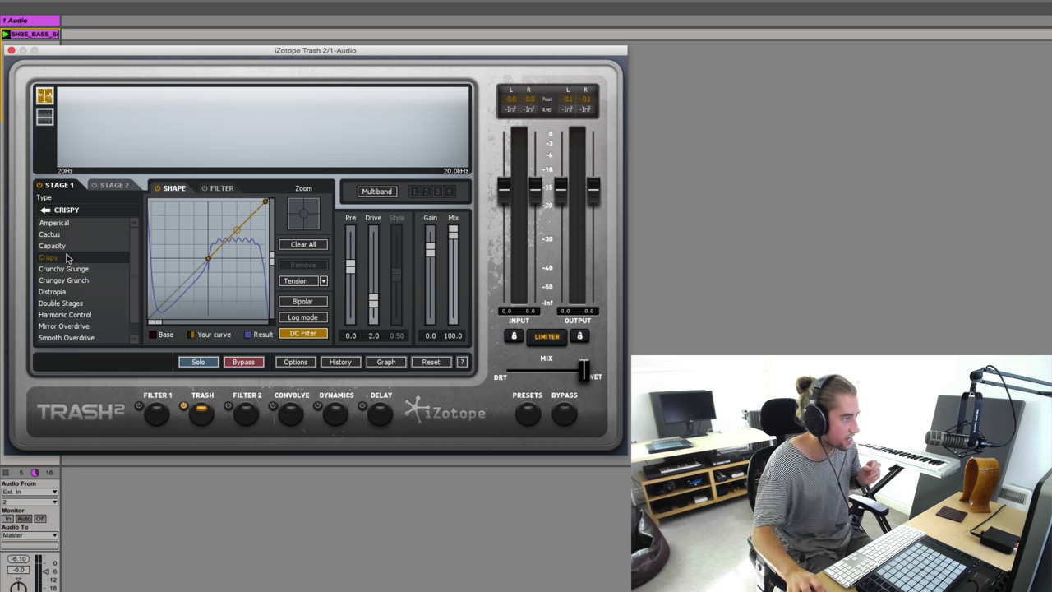
# - Clear the Crispy type to <None>, then load Capacity from the Drive category
pyautogui.click(44, 210)
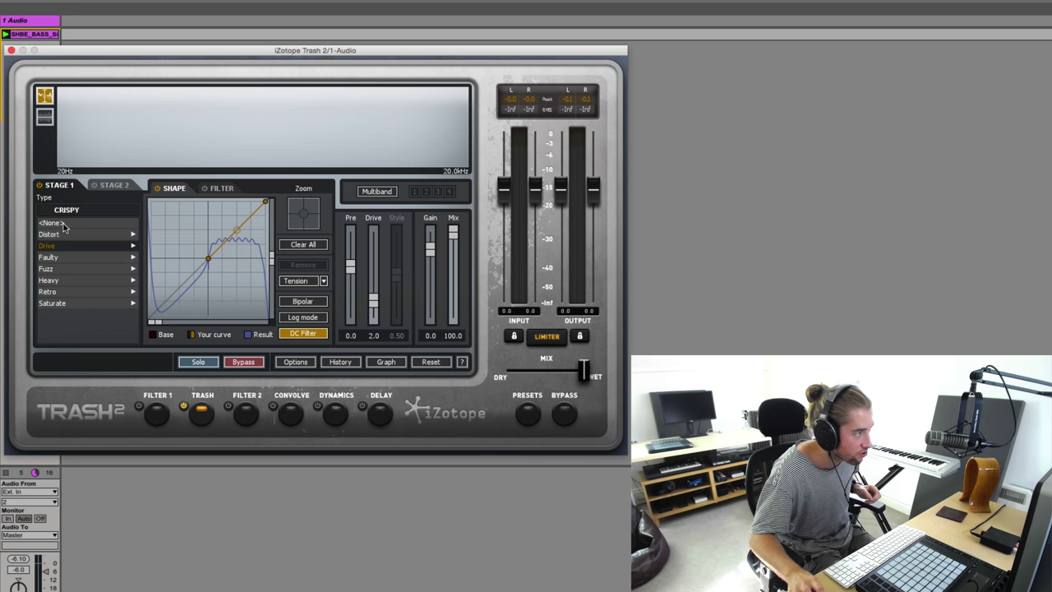
pyautogui.click(63, 223)
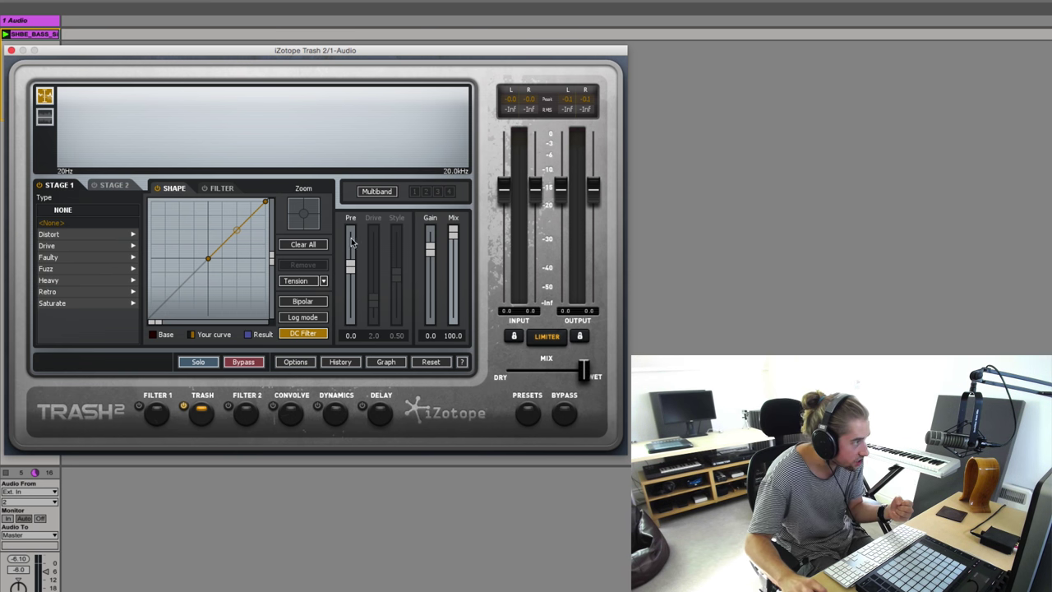
pyautogui.click(60, 246)
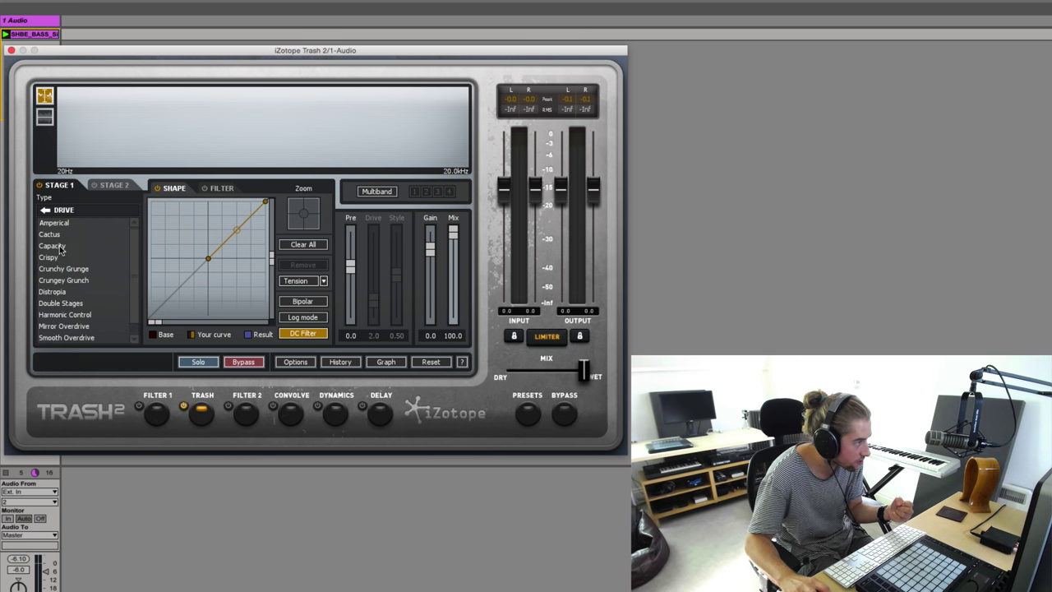
pyautogui.click(59, 246)
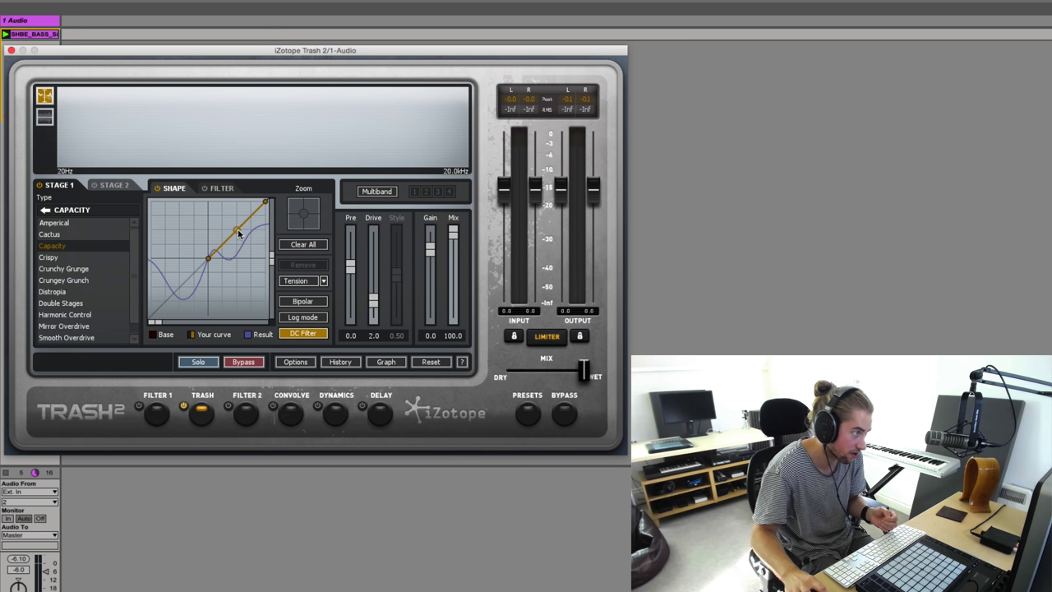
# - Bend the curve upward, audition Distropia and Mirror Overdrive, then load Cactus
pyautogui.moveTo(237, 232); pyautogui.dragTo(236, 204)
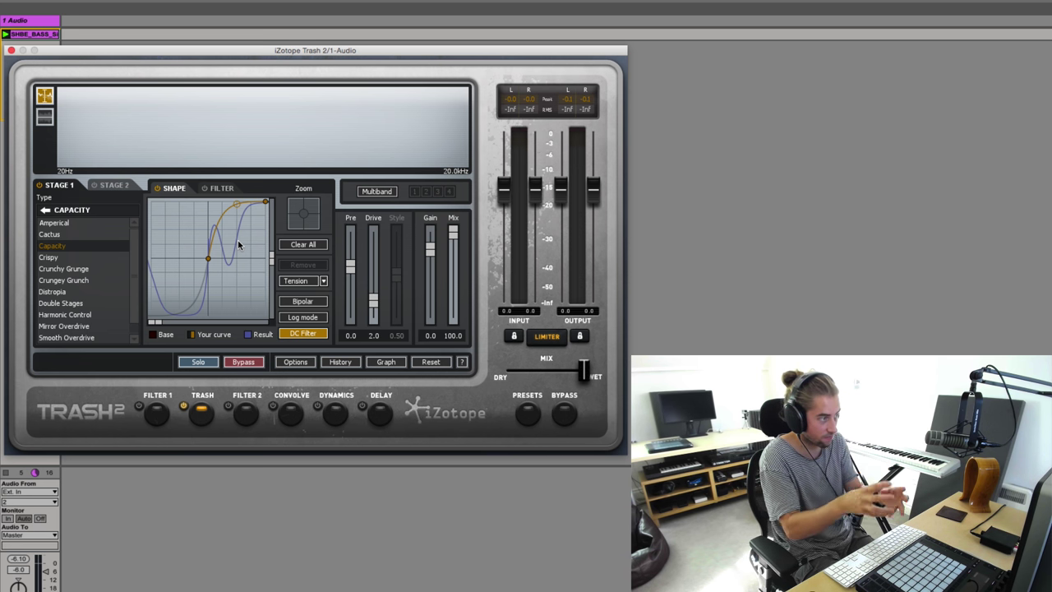
pyautogui.click(89, 292)
pyautogui.click(91, 326)
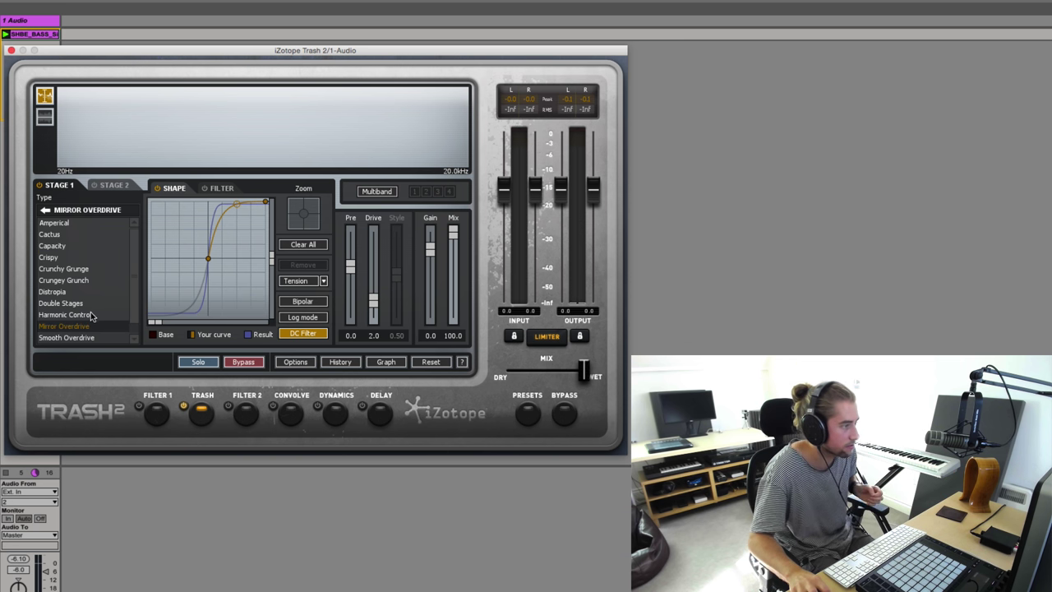
pyautogui.click(75, 236)
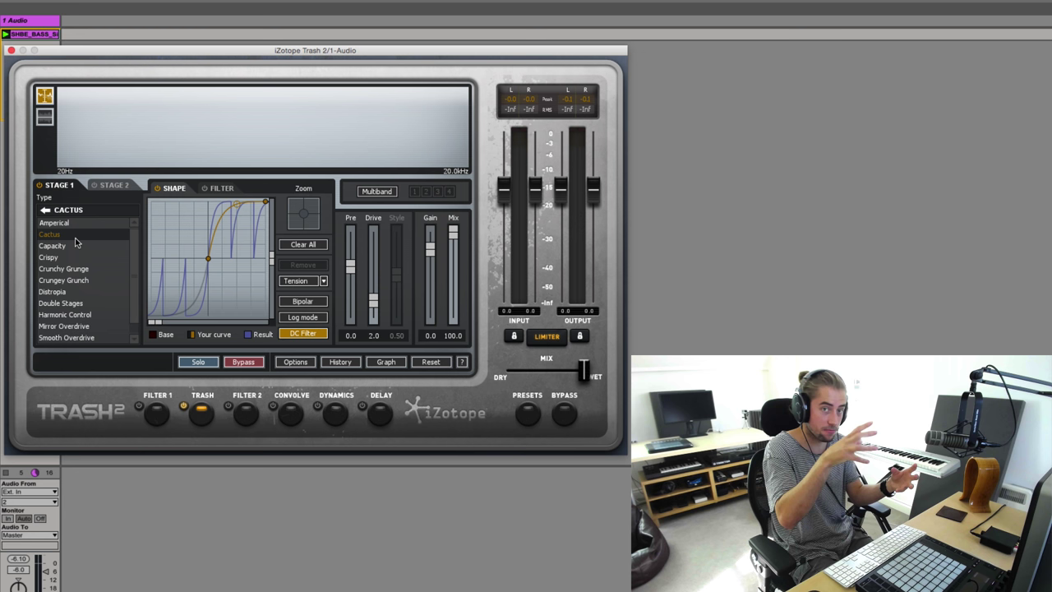
# - Reshape the Cactus curve flat then steeply rising, adding extra nodes while the loop plays
pyautogui.moveTo(235, 205)
pyautogui.mouseDown()
pyautogui.moveTo(246, 270)
pyautogui.moveTo(225, 213)
pyautogui.mouseUp()
pyautogui.press('space')
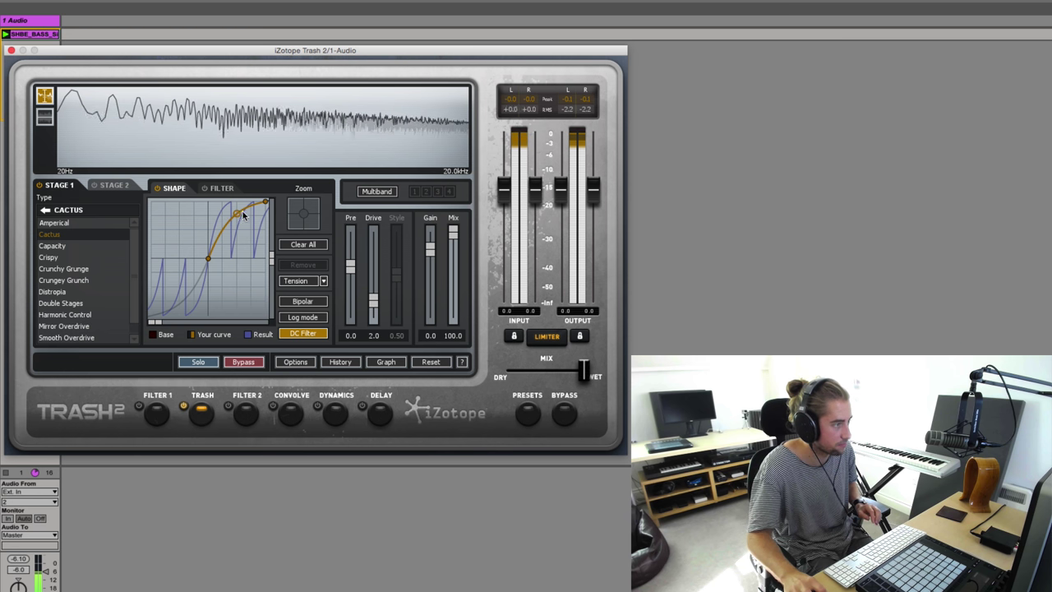
pyautogui.moveTo(238, 217)
pyautogui.mouseDown()
pyautogui.moveTo(245, 261)
pyautogui.moveTo(236, 213)
pyautogui.moveTo(212, 215)
pyautogui.moveTo(229, 284)
pyautogui.moveTo(215, 240)
pyautogui.moveTo(222, 200)
pyautogui.moveTo(256, 221)
pyautogui.moveTo(251, 210)
pyautogui.mouseUp()
pyautogui.click(231, 242)
pyautogui.click(221, 237)
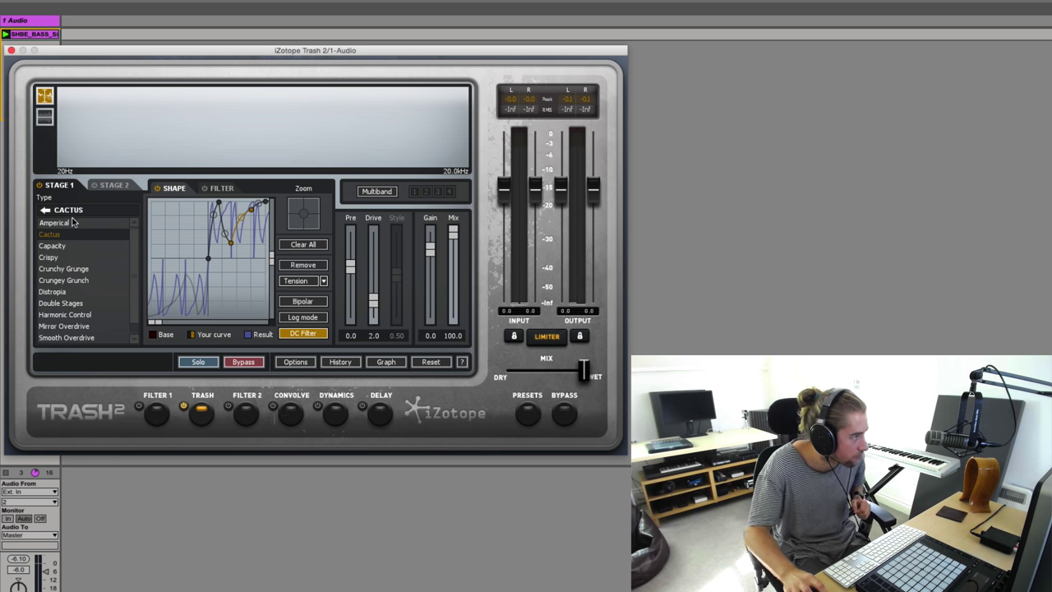
pyautogui.click(45, 211)
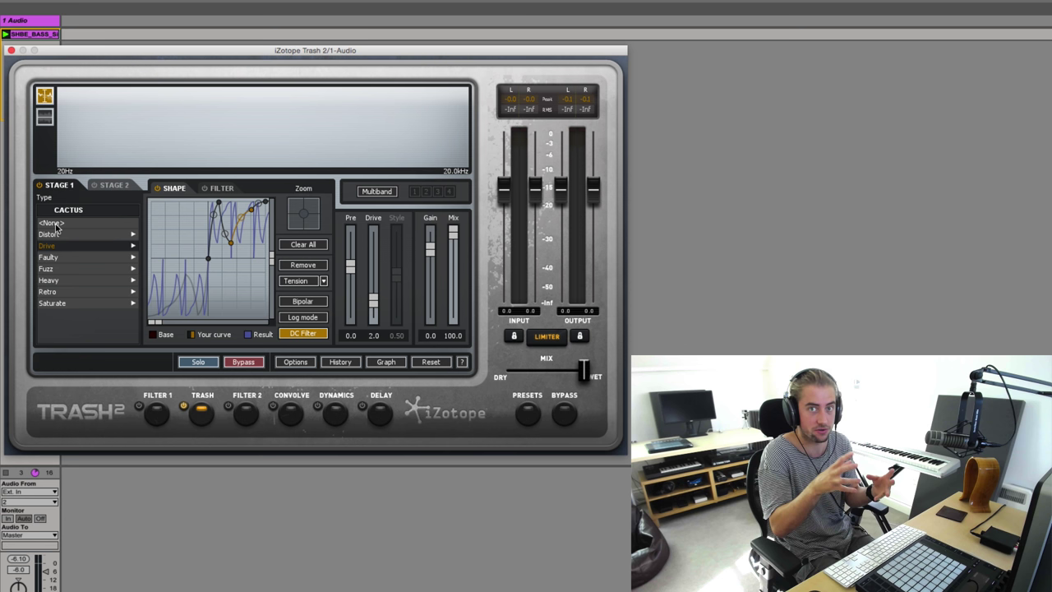
# - Remove the base type, reset the curve, enable Bipolar and bend it into an S-shape
pyautogui.click(58, 223)
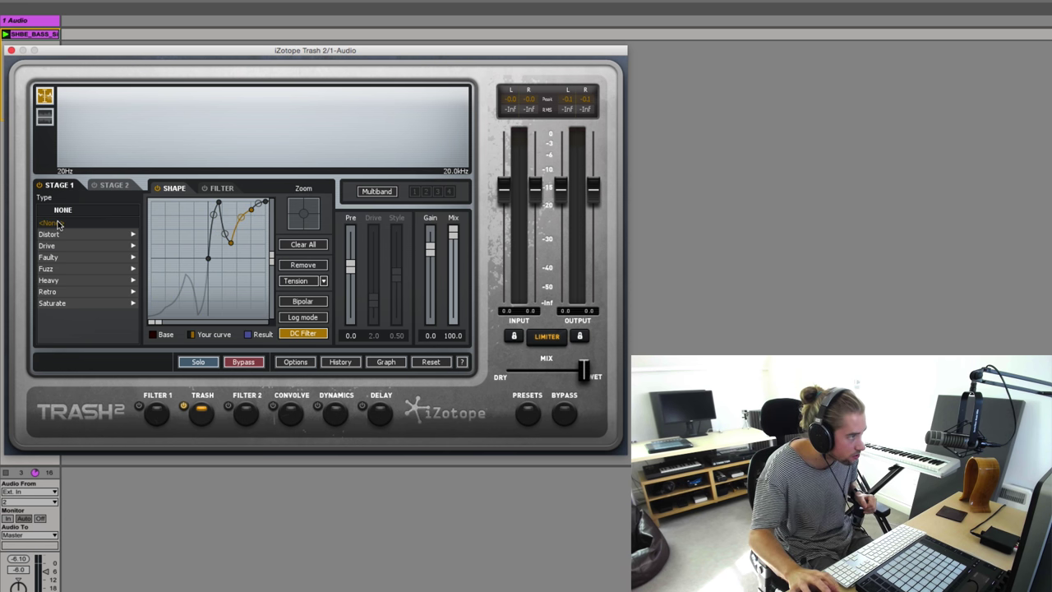
pyautogui.click(300, 245)
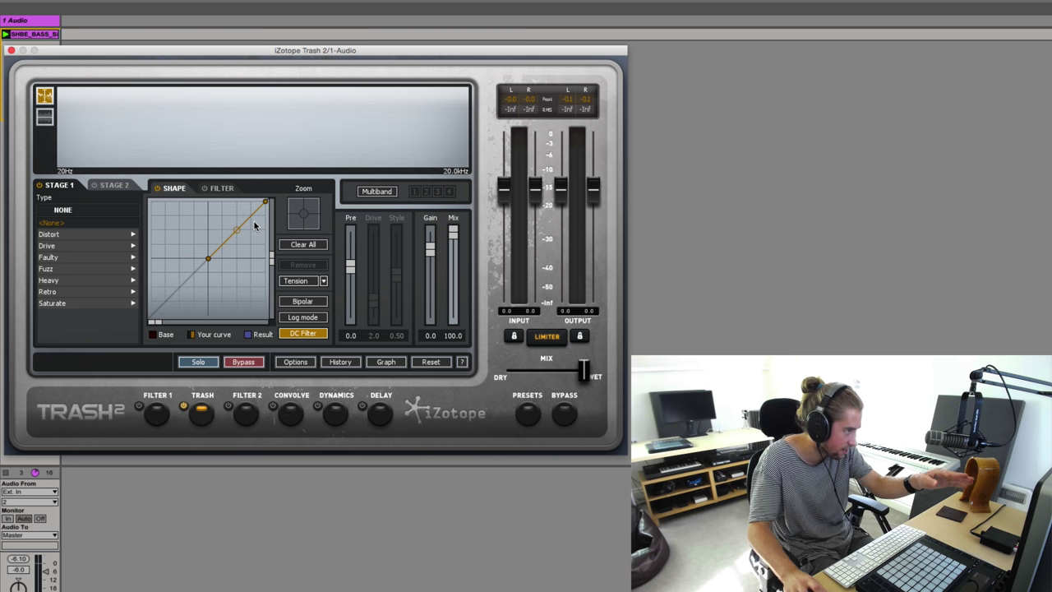
pyautogui.click(295, 303)
pyautogui.moveTo(195, 294); pyautogui.dragTo(179, 305)
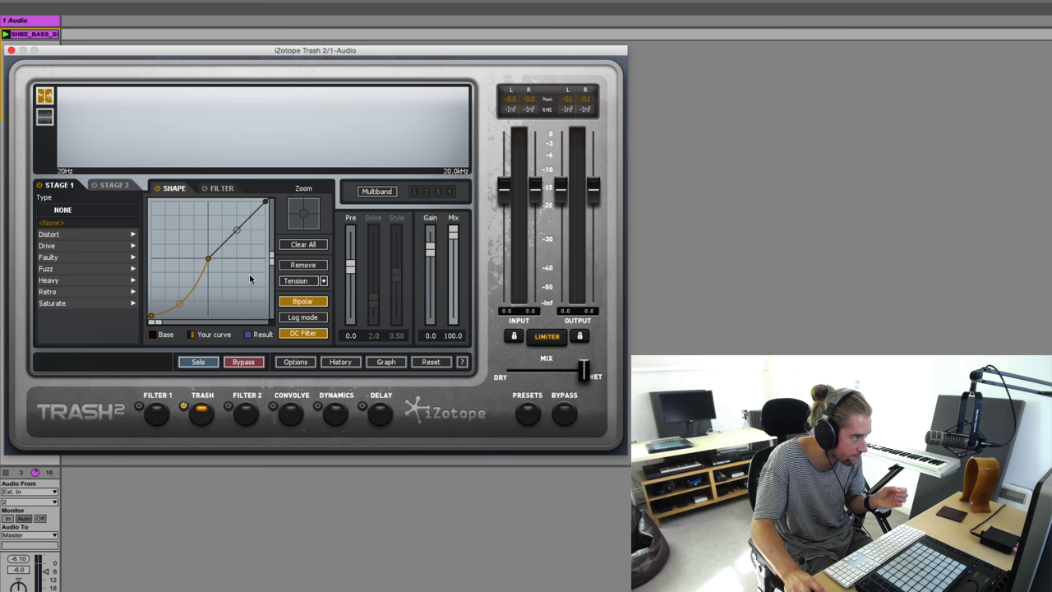
pyautogui.moveTo(238, 231); pyautogui.dragTo(254, 255)
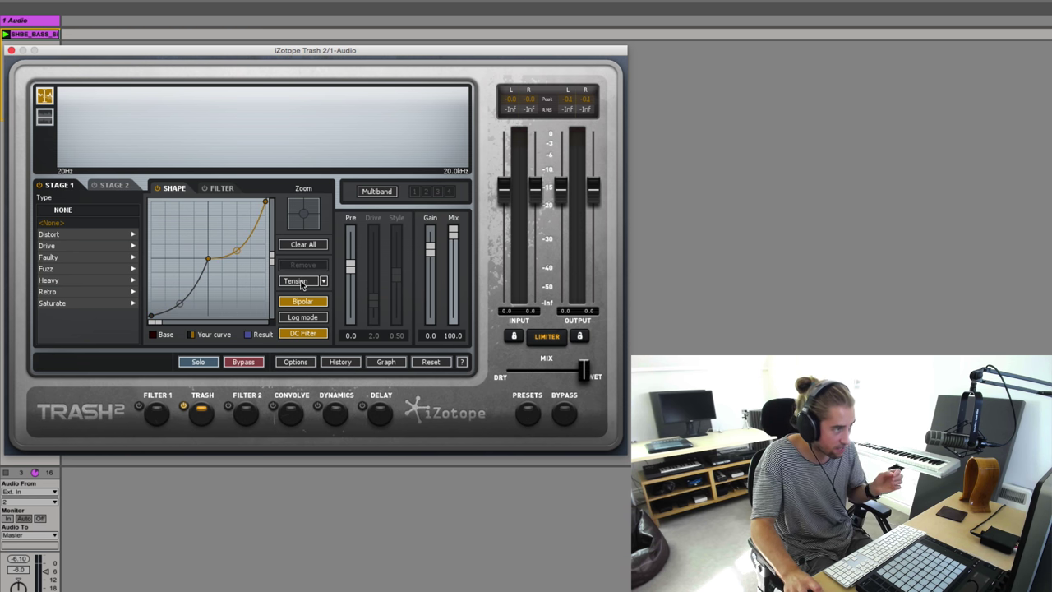
# - Try Square, Triangle and Sine on the upper segment, settling on Stairs
pyautogui.click(300, 284)
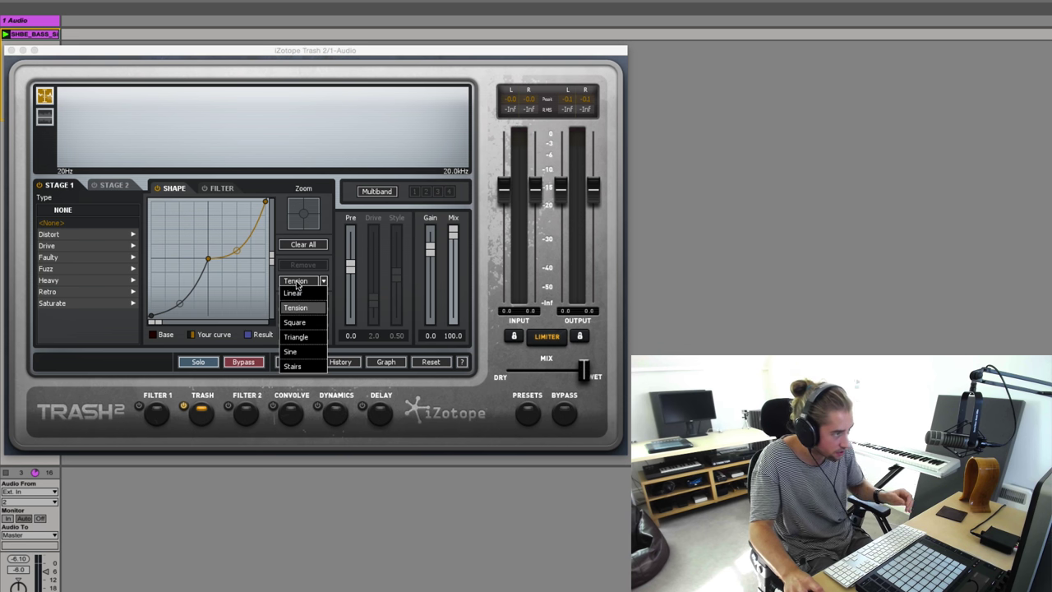
pyautogui.click(300, 324)
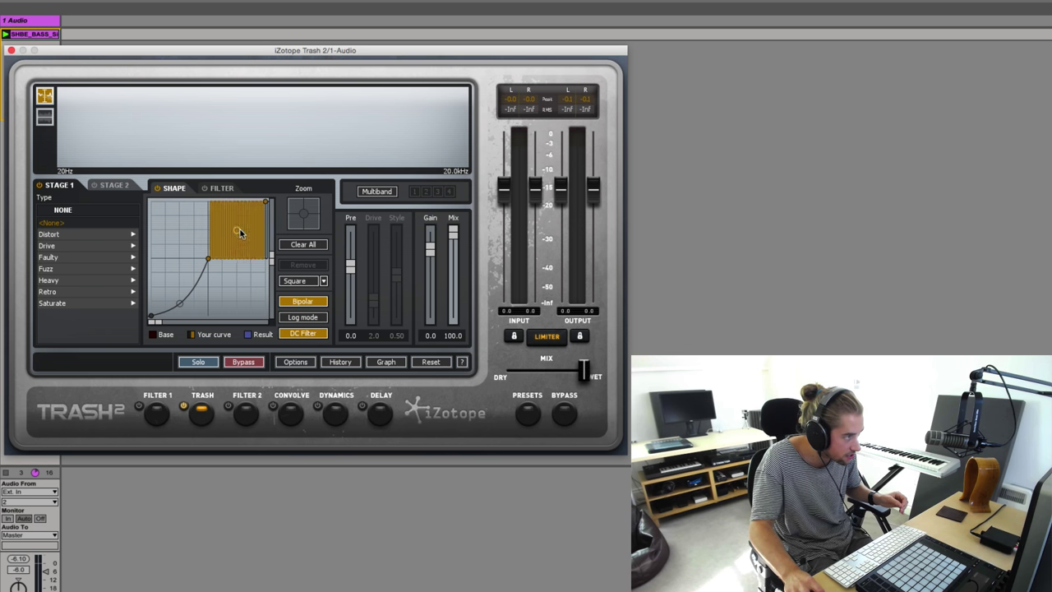
pyautogui.moveTo(245, 271); pyautogui.dragTo(240, 261)
pyautogui.click(301, 281)
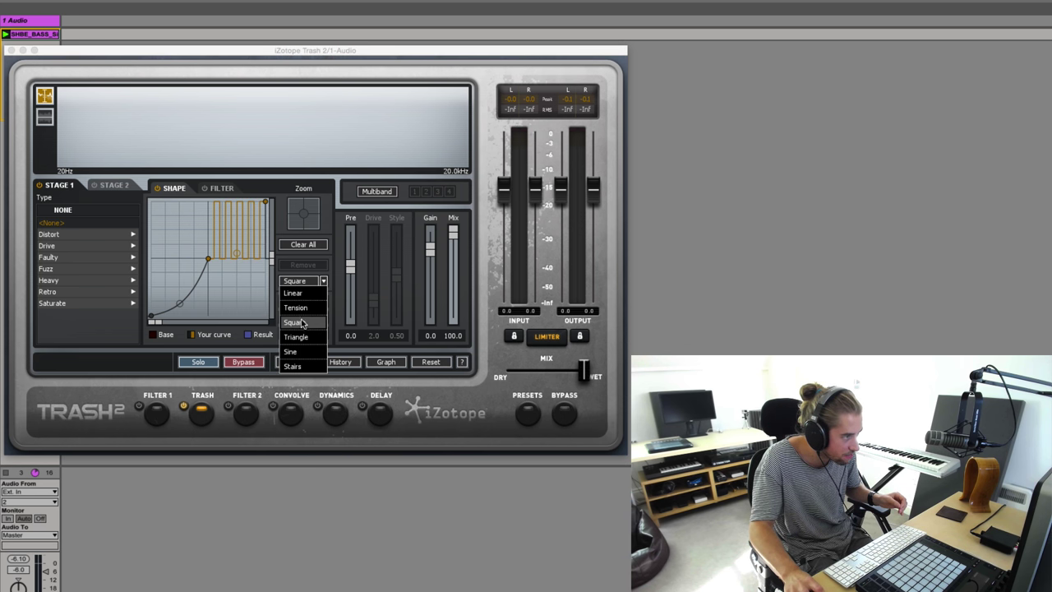
pyautogui.click(298, 337)
pyautogui.click(302, 281)
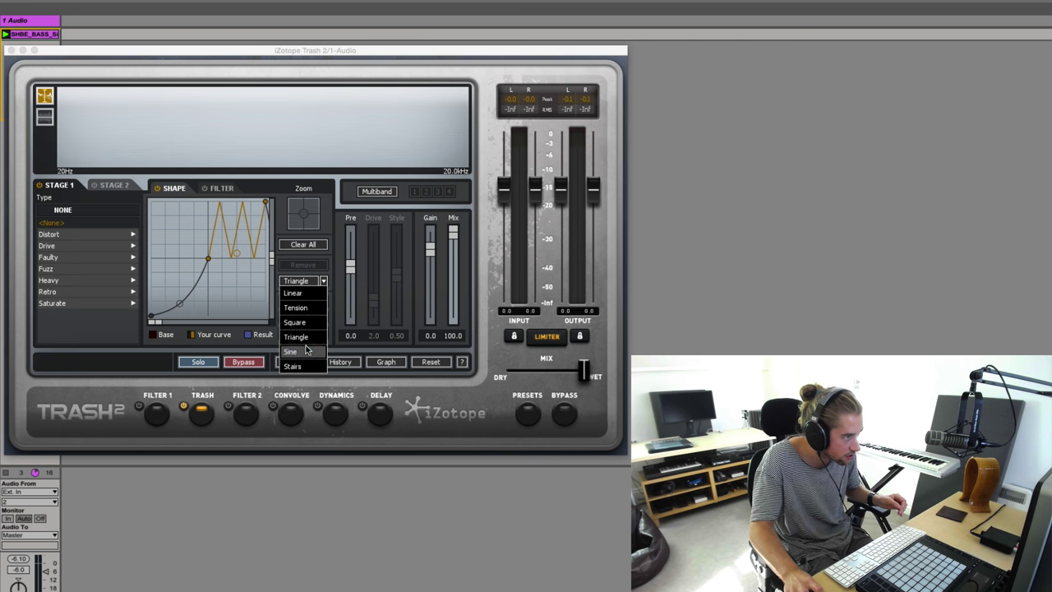
pyautogui.click(298, 310)
pyautogui.moveTo(263, 263); pyautogui.dragTo(240, 215)
pyautogui.click(302, 281)
pyautogui.click(298, 370)
pyautogui.press('space')
# - Make the lower segment a Triangle zigzag of about 2.5 cycles, then stop playback
pyautogui.click(195, 281)
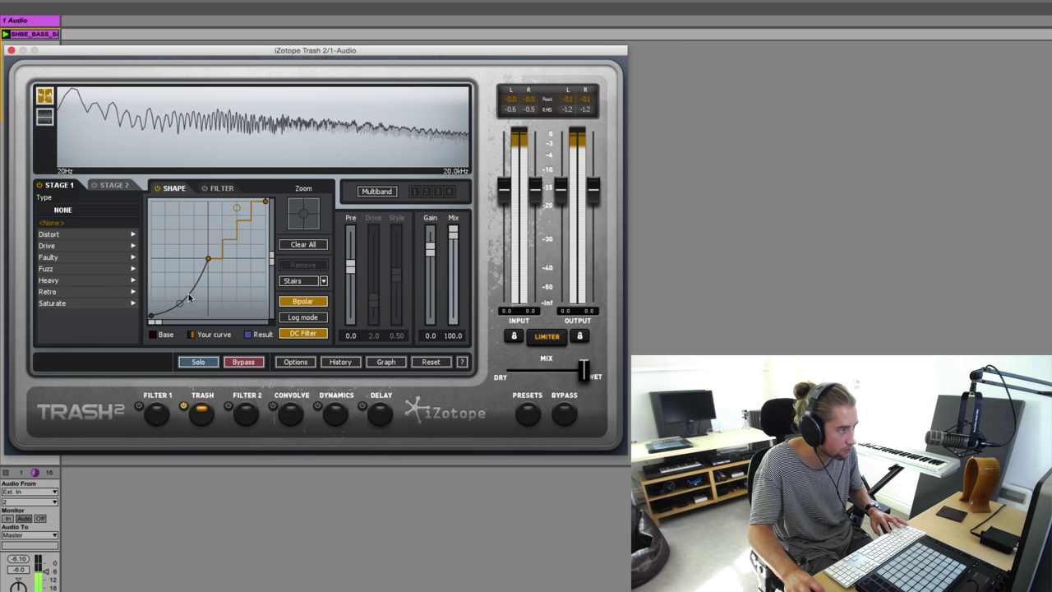
pyautogui.click(302, 280)
pyautogui.click(292, 292)
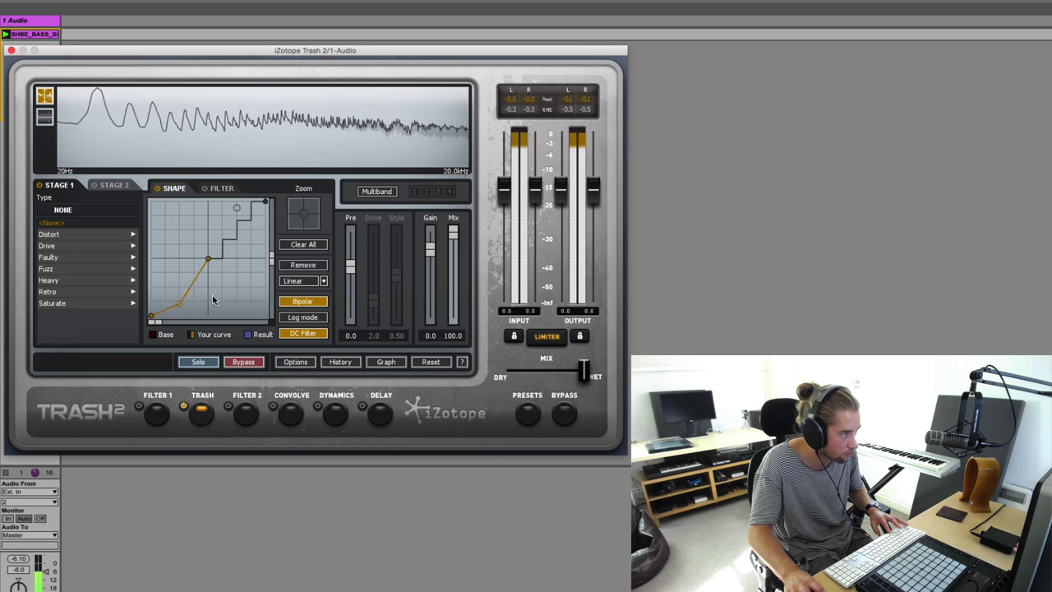
pyautogui.moveTo(179, 288); pyautogui.dragTo(180, 260)
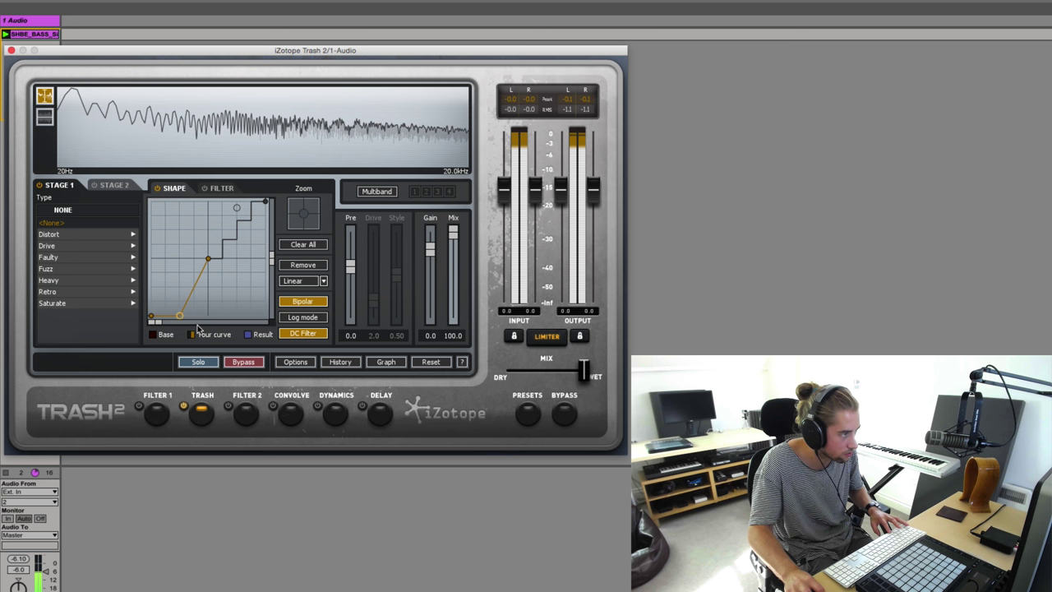
pyautogui.click(302, 281)
pyautogui.click(296, 334)
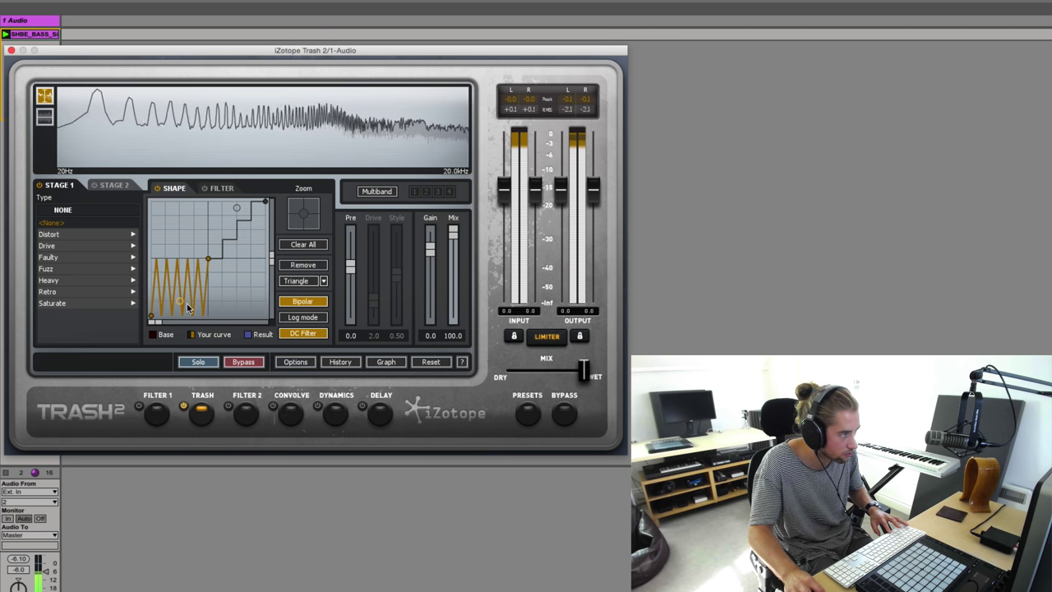
pyautogui.moveTo(187, 303); pyautogui.dragTo(182, 302)
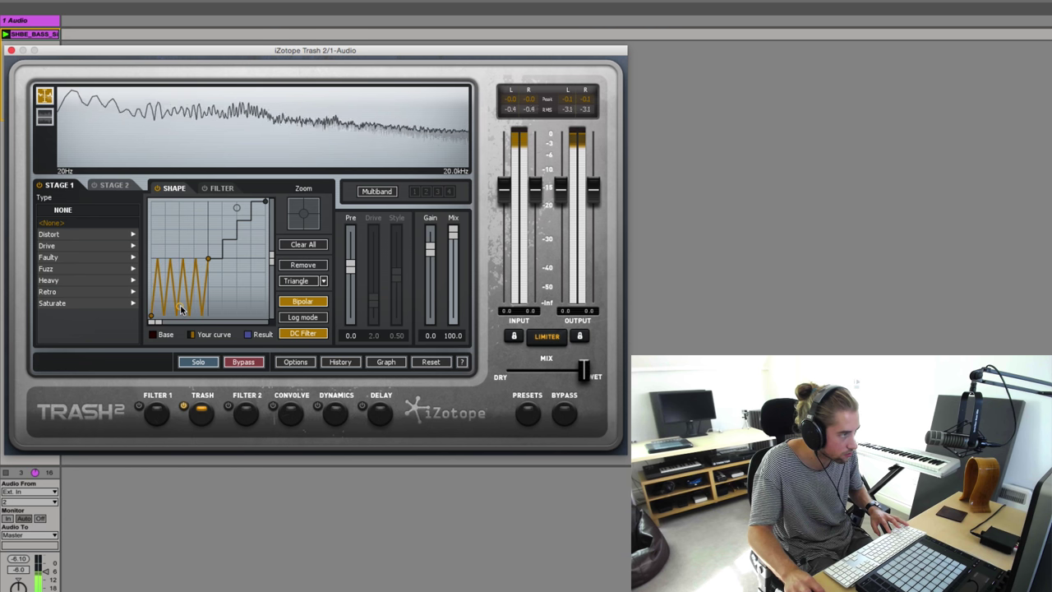
pyautogui.press('space')
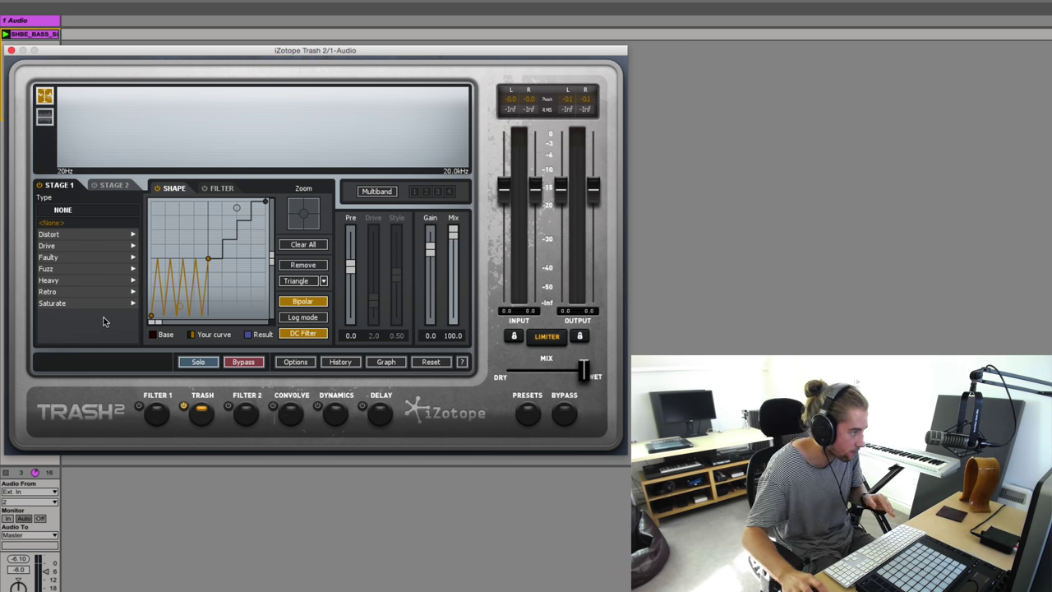
# - Play the bass loop while adjusting the zigzag slider under the shape graph
pyautogui.moveTo(156, 323)
pyautogui.mouseDown()
pyautogui.moveTo(247, 325)
pyautogui.moveTo(133, 327)
pyautogui.mouseUp()
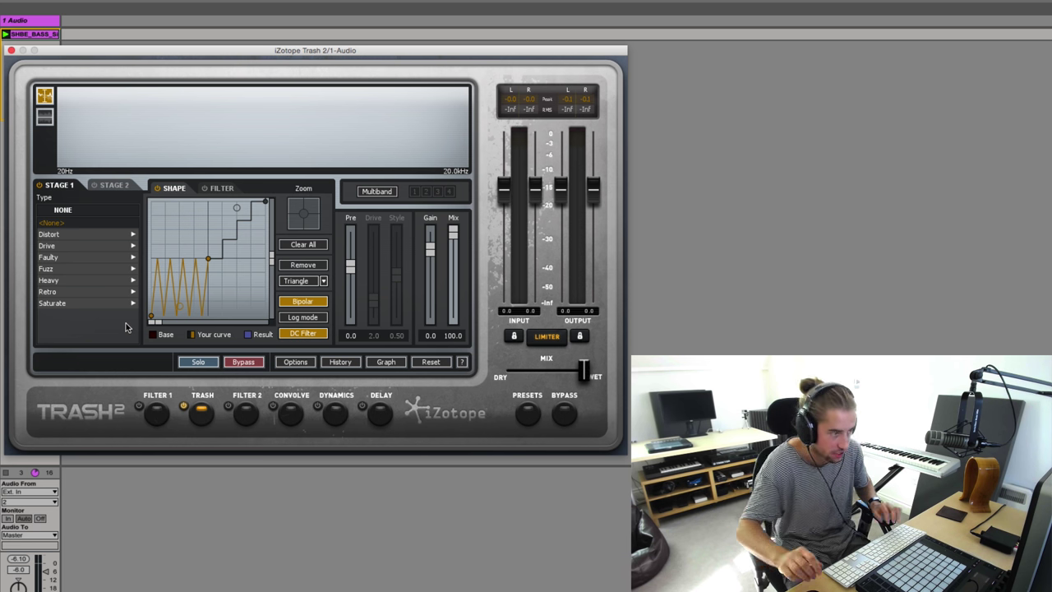
pyautogui.press('space')
pyautogui.moveTo(155, 321)
pyautogui.mouseDown()
pyautogui.moveTo(202, 326)
pyautogui.moveTo(138, 319)
pyautogui.mouseUp()
# - Adjust zigzag cycles and stair count, then try Linear and Tension on the upper segment
pyautogui.press('space')
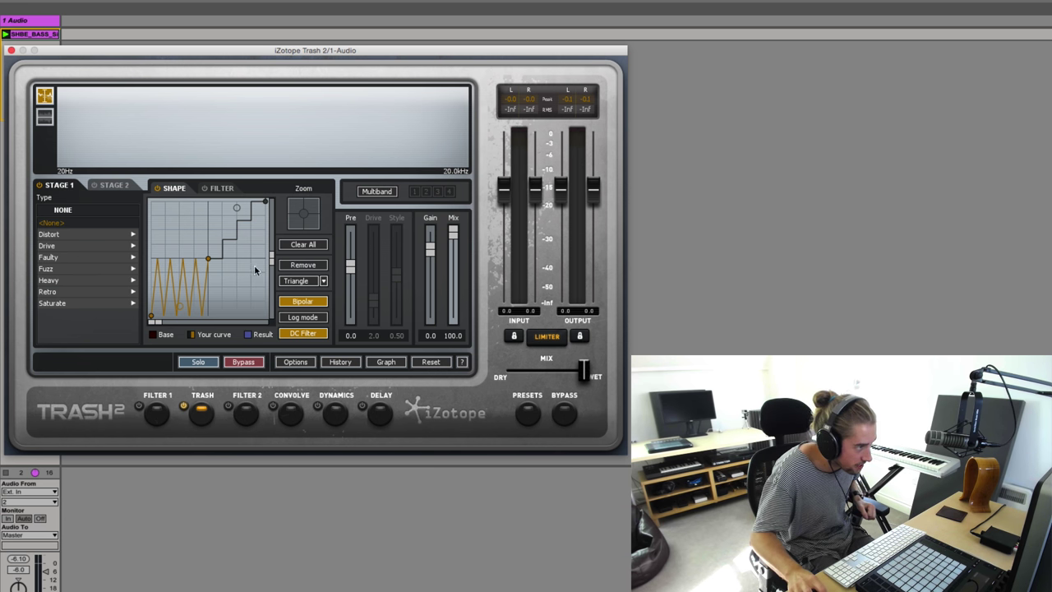
pyautogui.moveTo(273, 259)
pyautogui.mouseDown()
pyautogui.moveTo(275, 300)
pyautogui.moveTo(273, 245)
pyautogui.mouseUp()
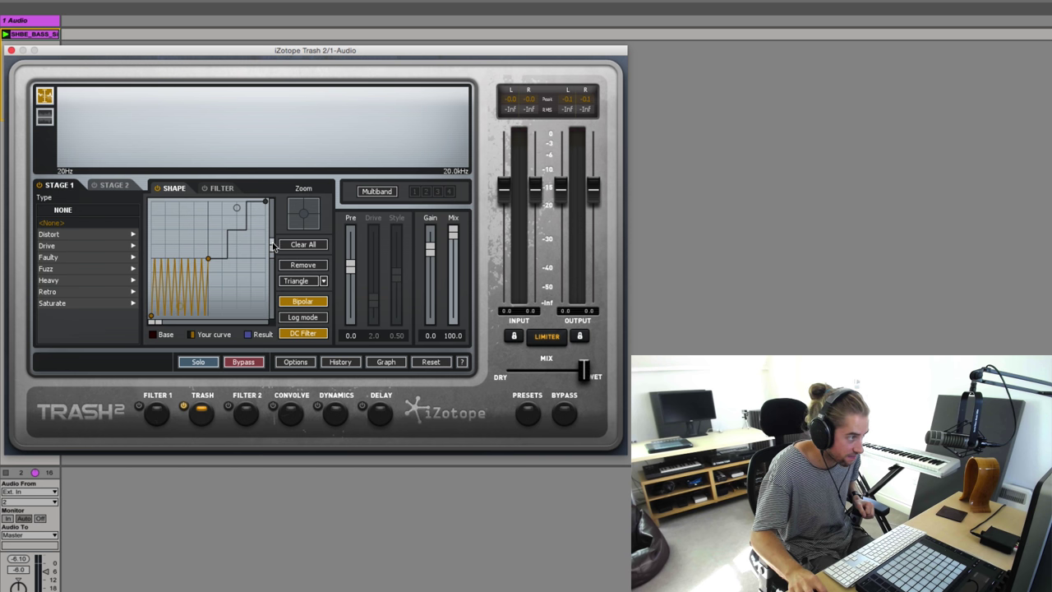
pyautogui.click(237, 210)
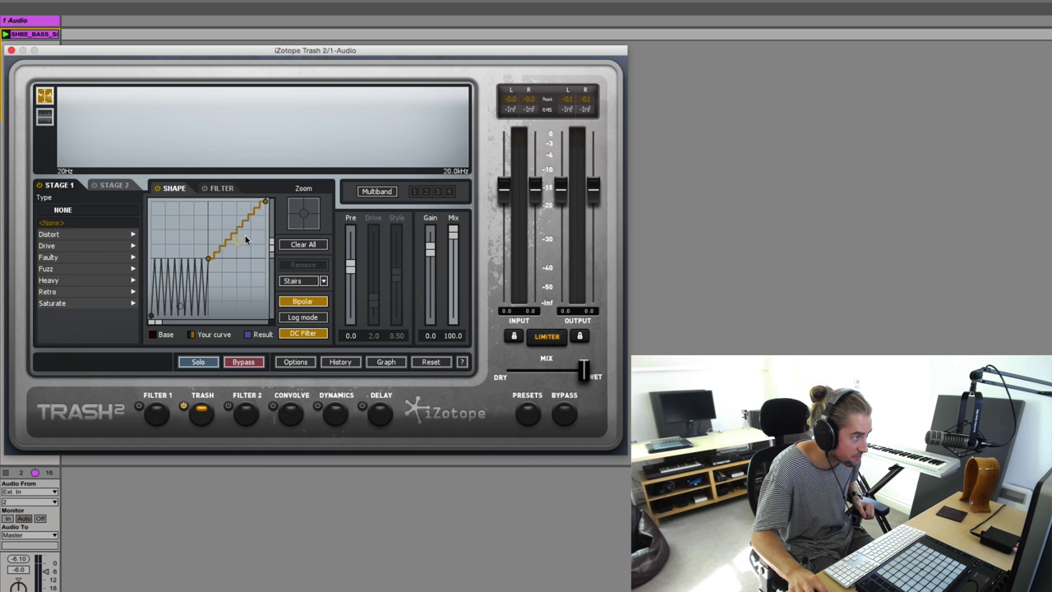
pyautogui.moveTo(272, 248)
pyautogui.mouseDown()
pyautogui.moveTo(273, 206)
pyautogui.moveTo(278, 314)
pyautogui.moveTo(283, 243)
pyautogui.mouseUp()
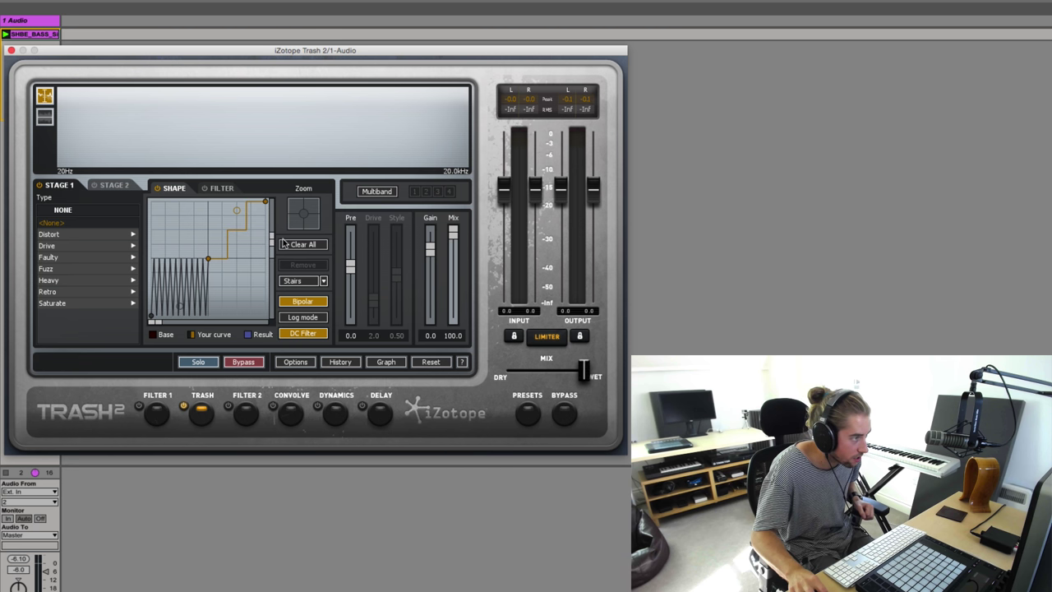
pyautogui.click(298, 281)
pyautogui.click(303, 295)
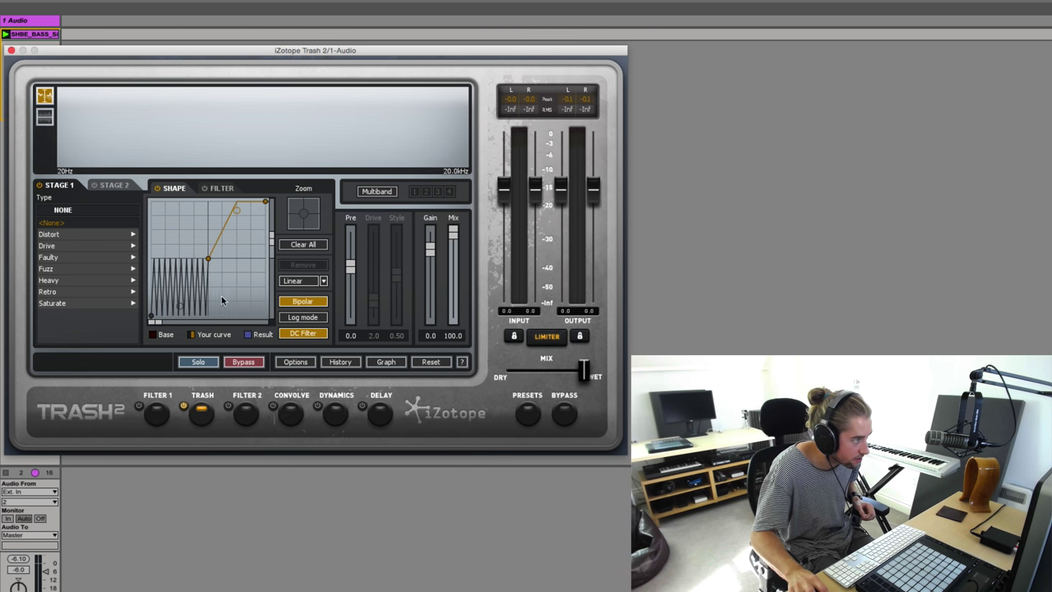
pyautogui.click(303, 280)
pyautogui.click(302, 311)
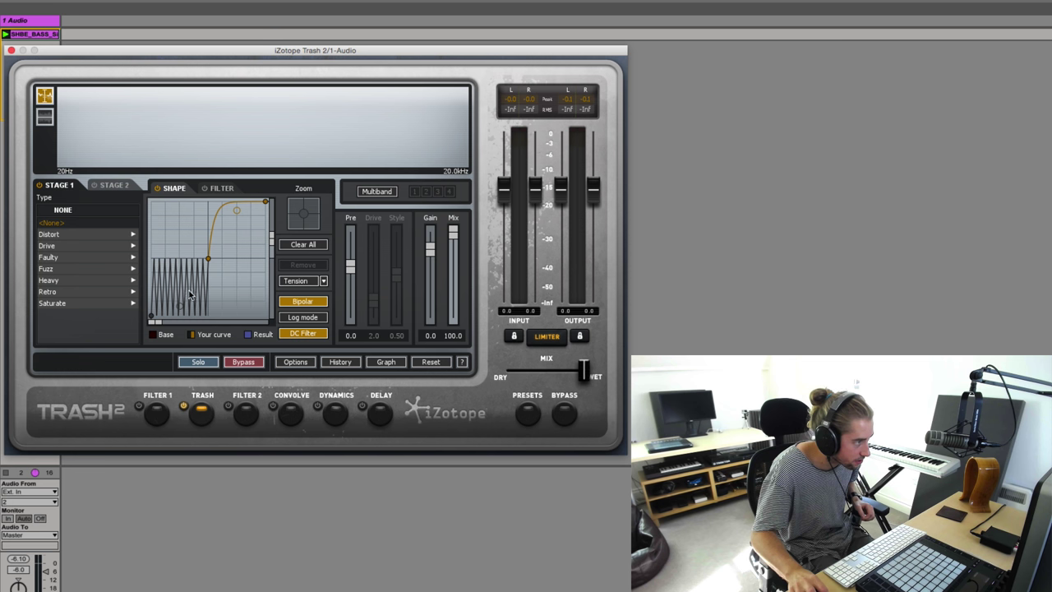
# - Set the lower segment to a Linear ramp and the upper back to coarse Stairs
pyautogui.click(202, 302)
pyautogui.click(309, 281)
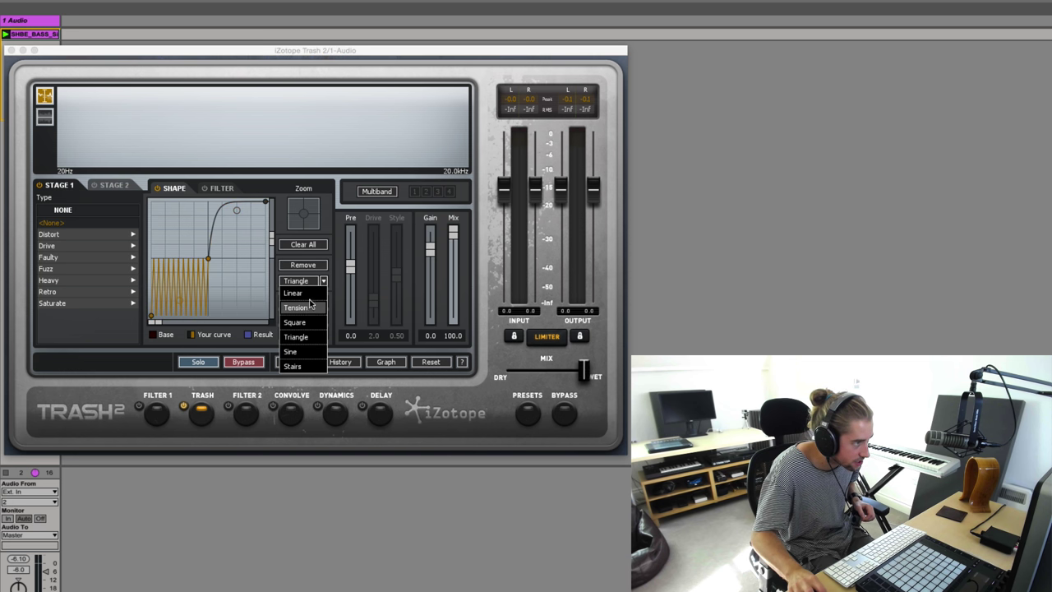
pyautogui.click(306, 309)
pyautogui.moveTo(274, 245); pyautogui.dragTo(273, 205)
pyautogui.click(238, 216)
pyautogui.click(309, 281)
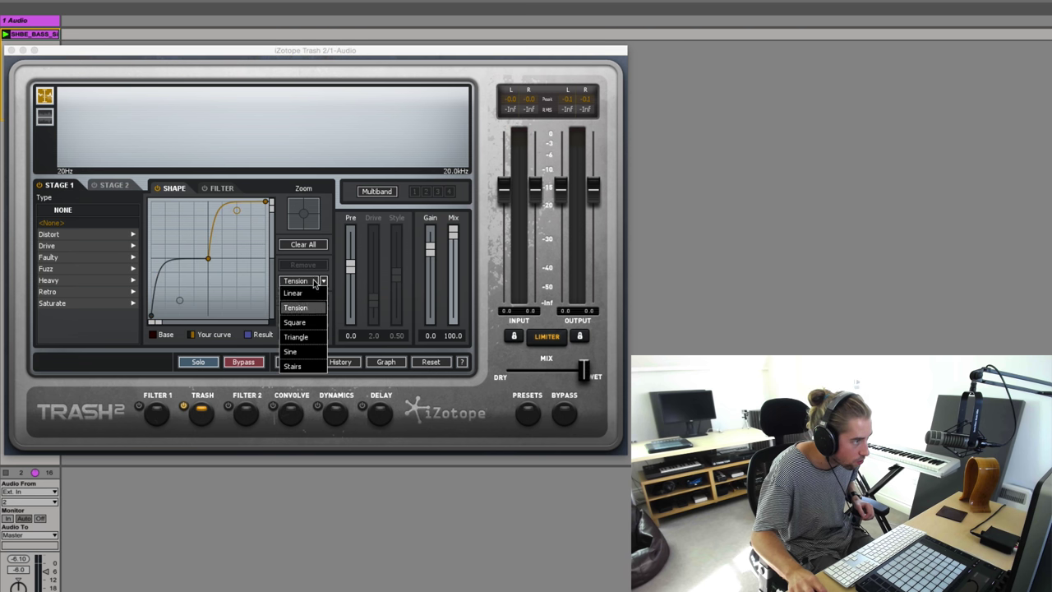
pyautogui.click(296, 366)
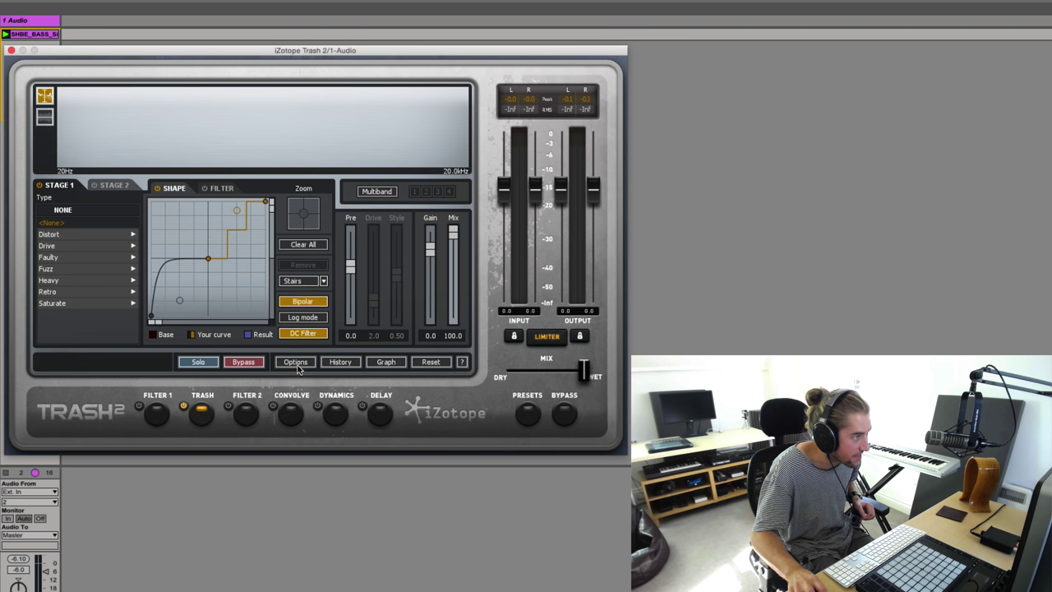
pyautogui.click(181, 302)
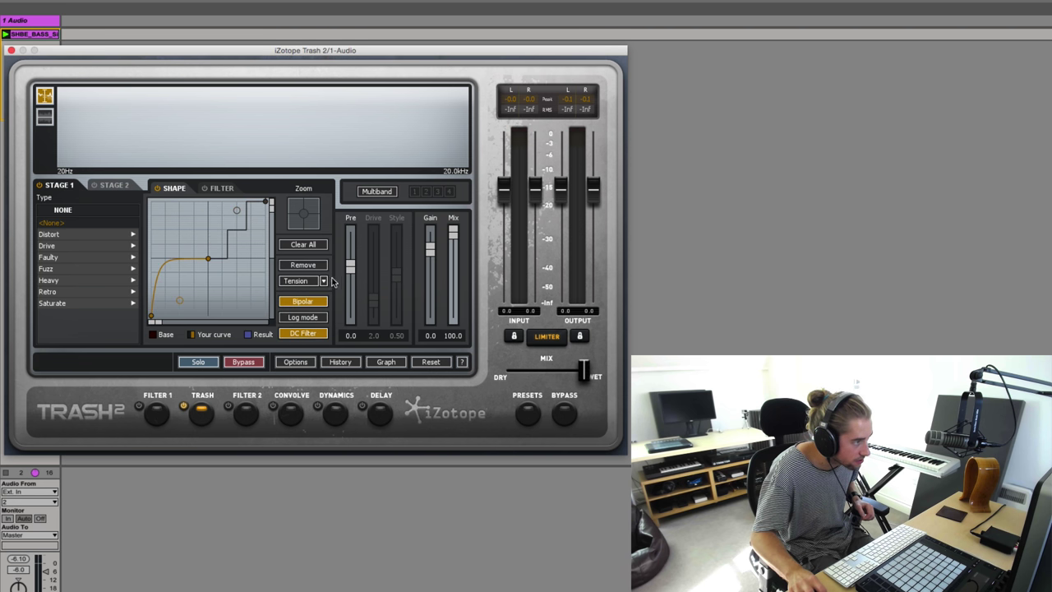
pyautogui.click(309, 281)
pyautogui.click(308, 292)
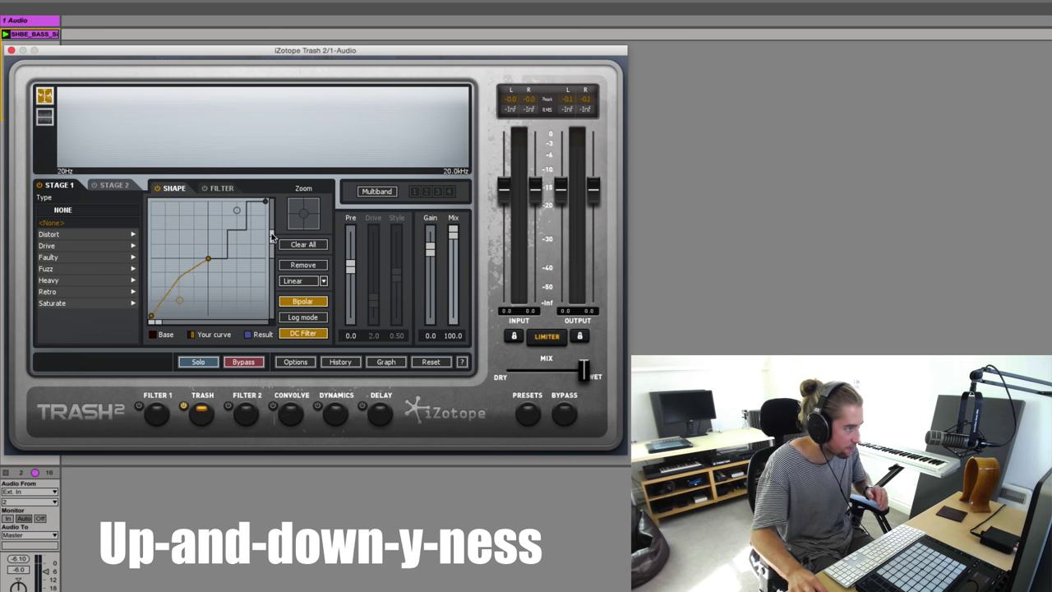
pyautogui.moveTo(235, 212); pyautogui.dragTo(236, 239)
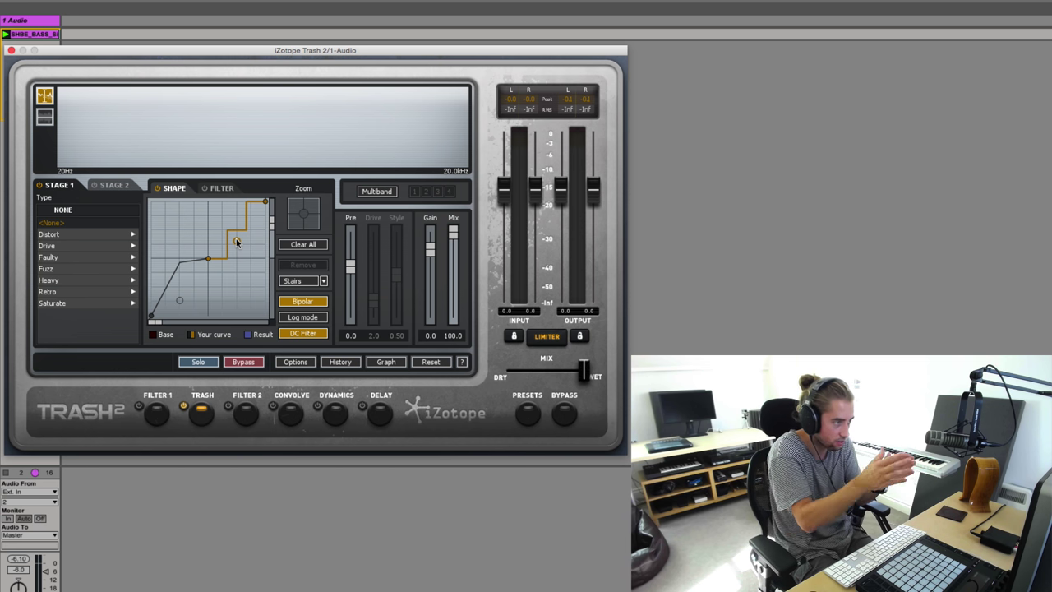
# - Switch the shape graph to logarithmic scaling, then back to even scaling
pyautogui.click(309, 322)
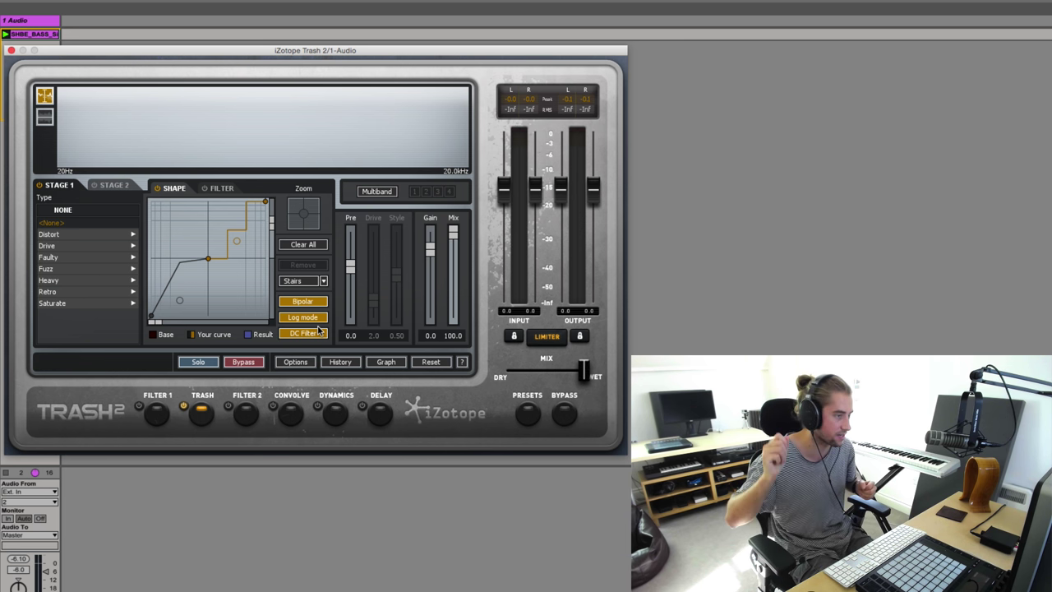
pyautogui.click(311, 319)
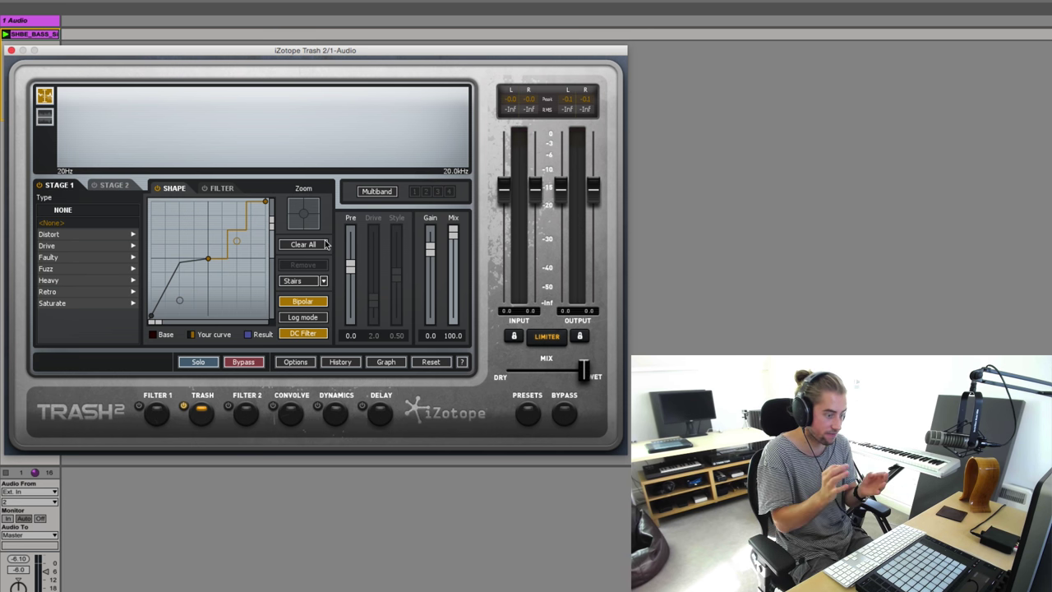
# - Clear the custom curve, load Retro > Hard Chip, raise Drive to about 7.9, and play
pyautogui.click(101, 282)
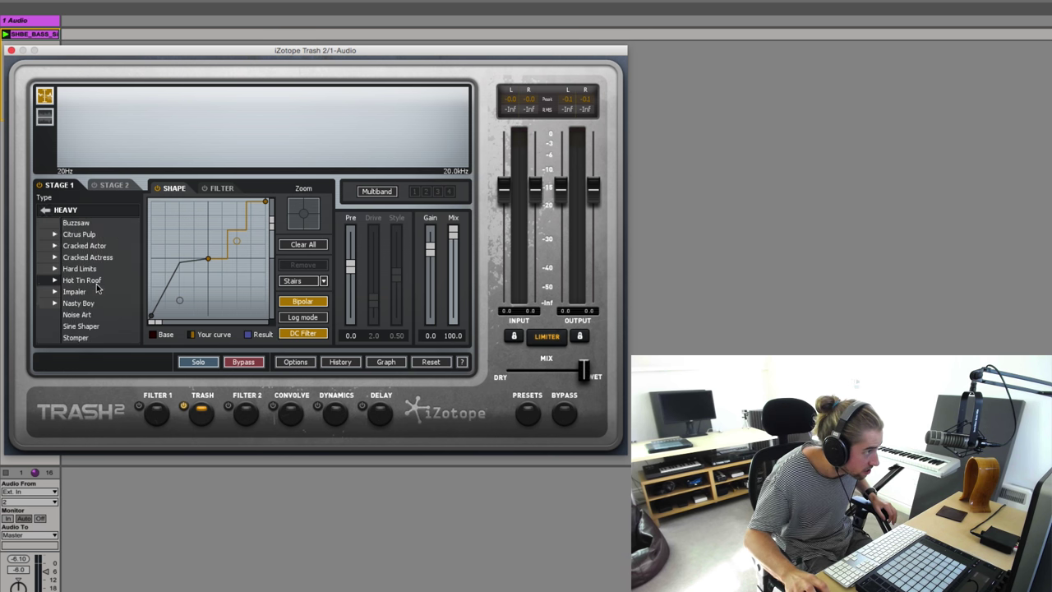
pyautogui.click(311, 246)
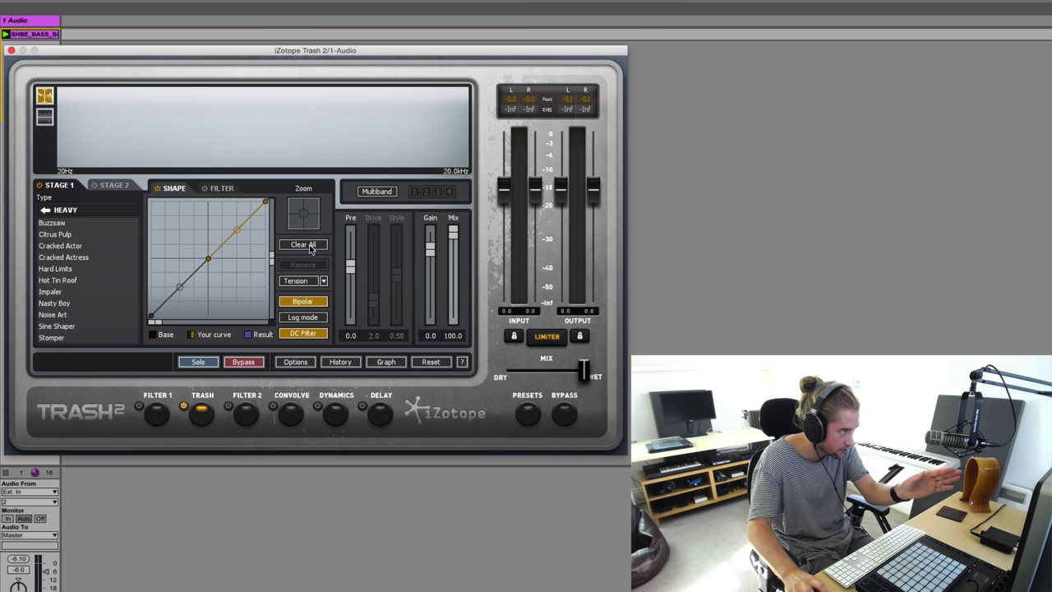
pyautogui.click(46, 211)
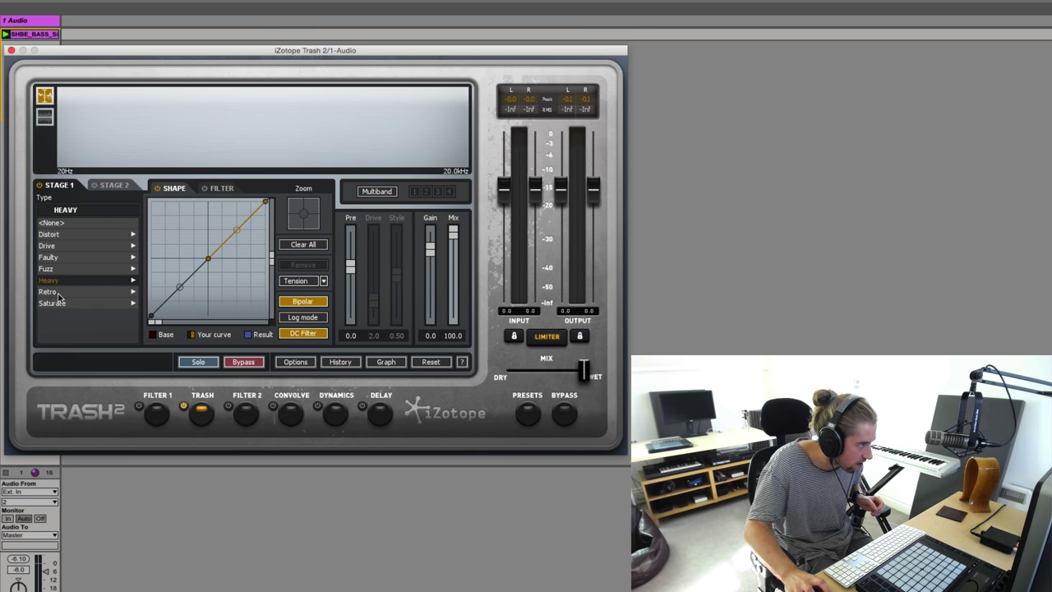
pyautogui.click(51, 291)
pyautogui.click(54, 246)
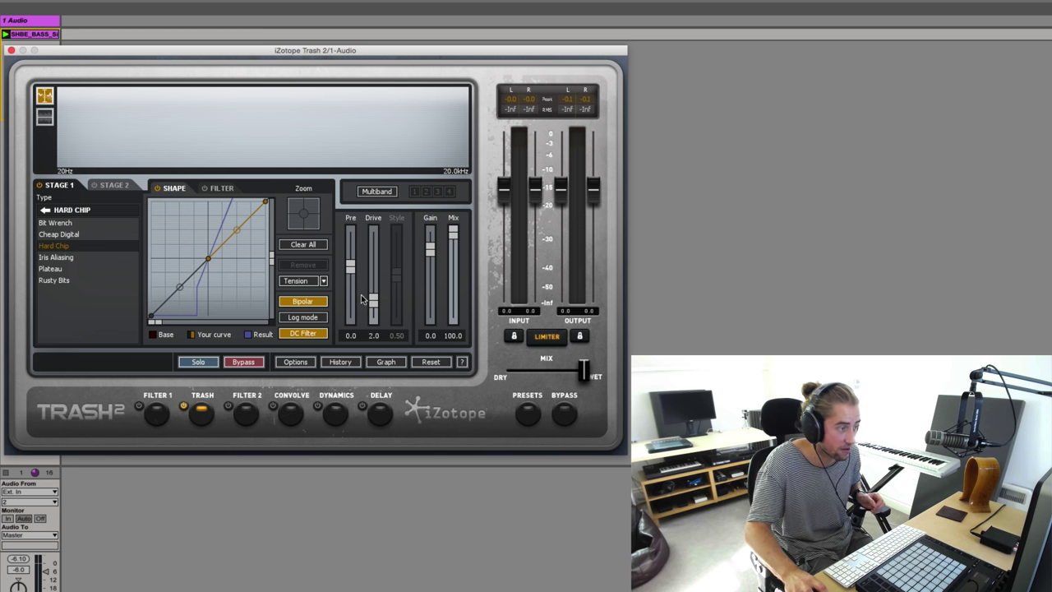
pyautogui.moveTo(374, 300); pyautogui.dragTo(376, 247)
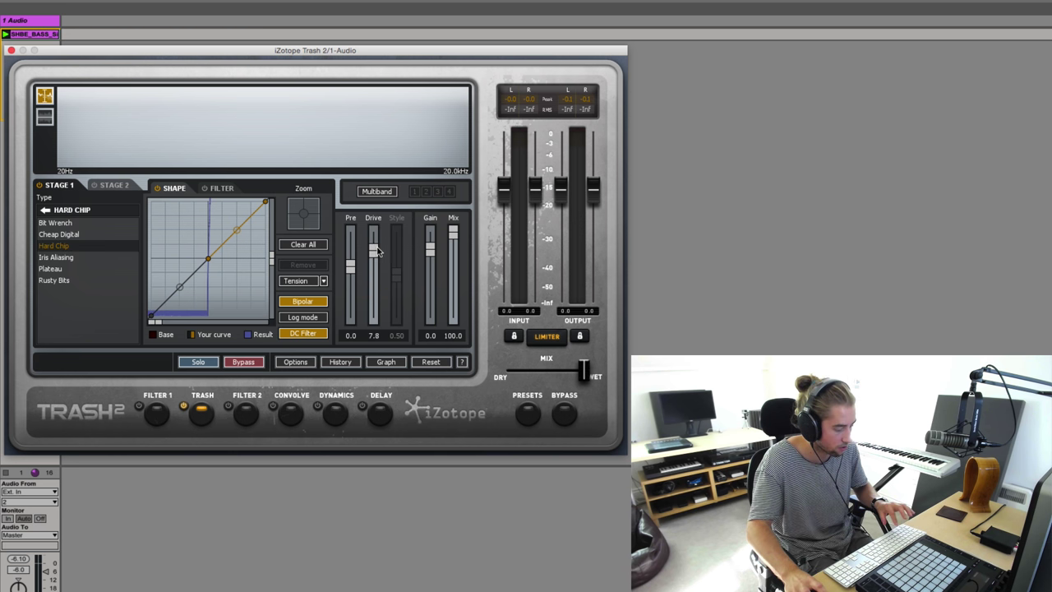
pyautogui.press('space')
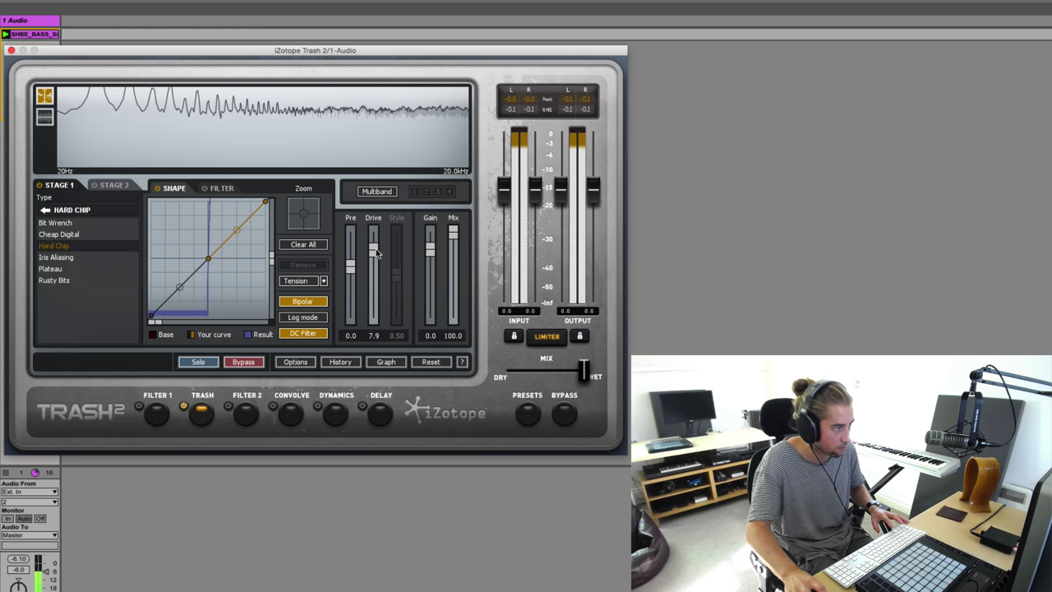
pyautogui.scroll(1, 376, 248)
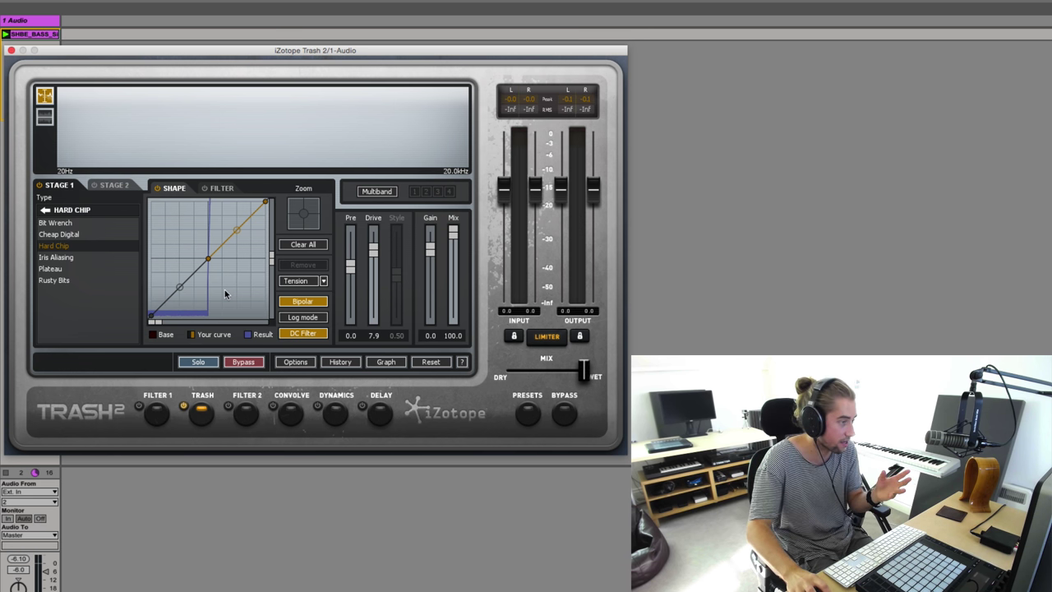
# - Make the lower curve segment a Sine and adjust its oscillation while the loop plays
pyautogui.click(181, 287)
pyautogui.click(302, 281)
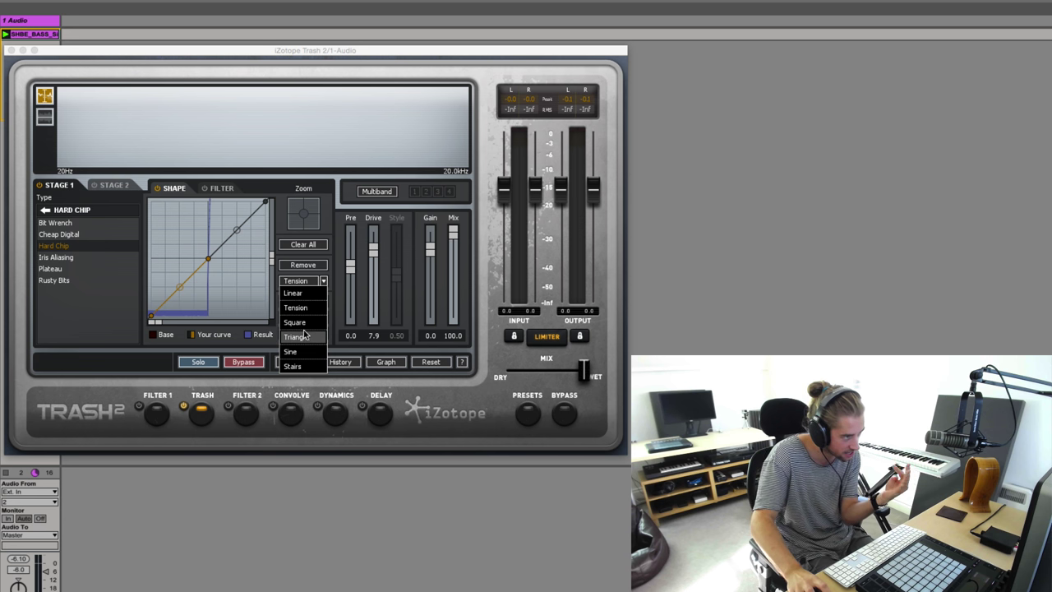
pyautogui.click(302, 352)
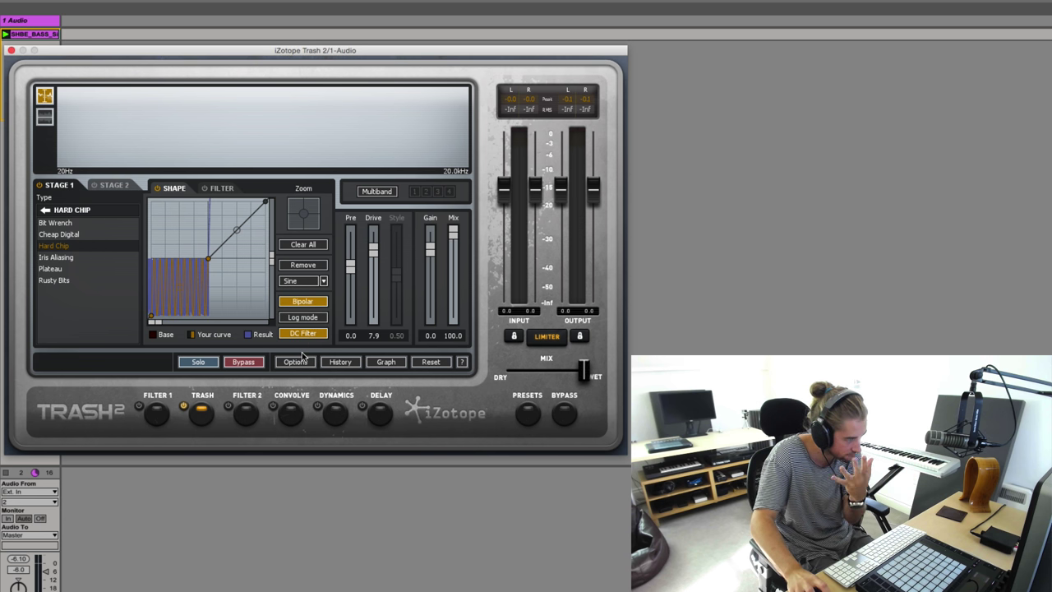
pyautogui.press('space')
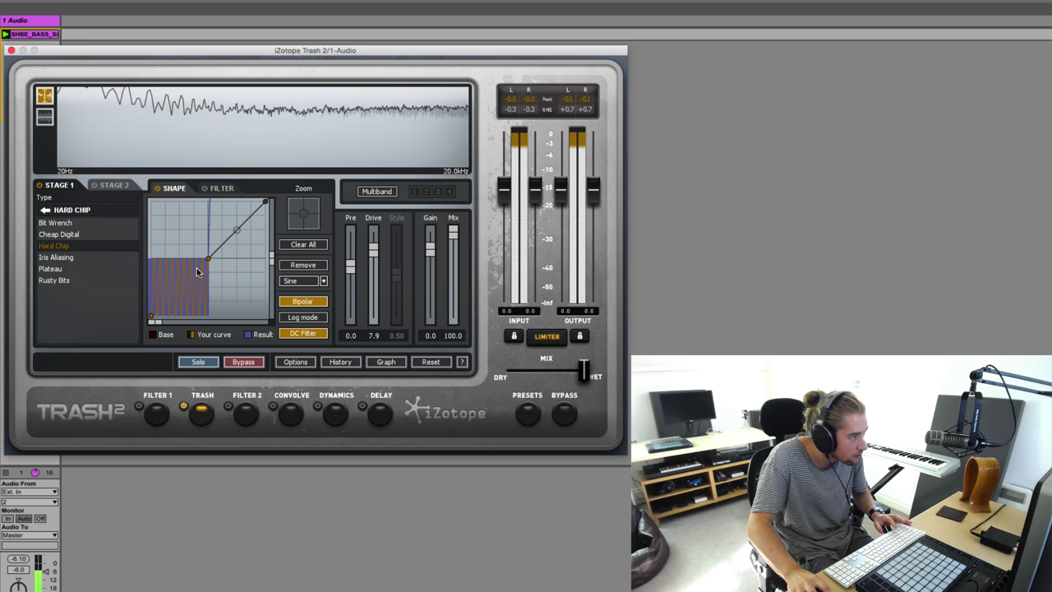
pyautogui.moveTo(183, 287); pyautogui.dragTo(266, 215)
# - Switch that segment to Stairs and replay the bass loop to hear the steps
pyautogui.click(301, 280)
pyautogui.click(289, 351)
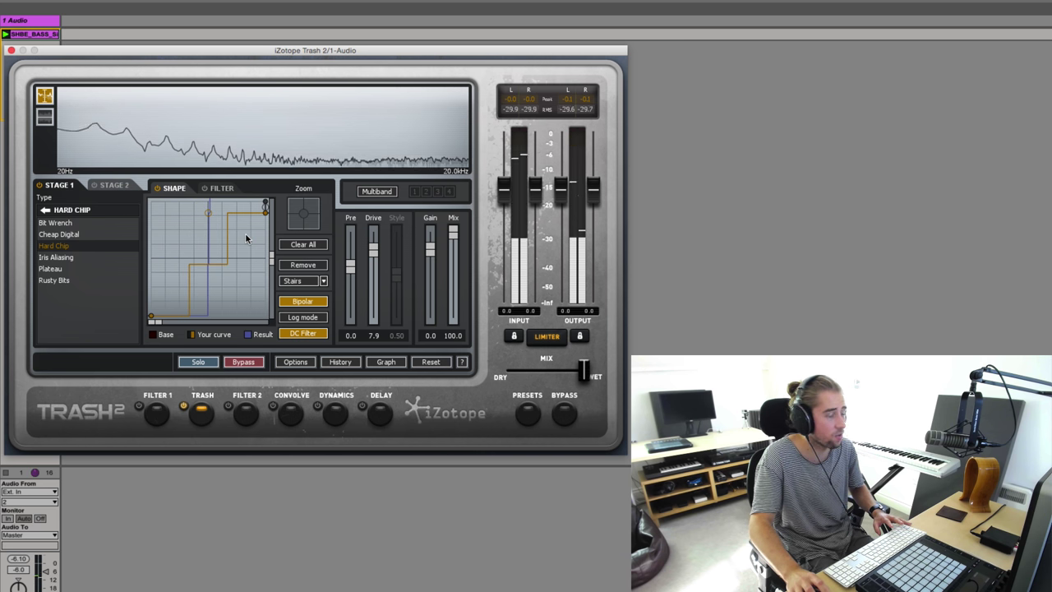
pyautogui.press('space')
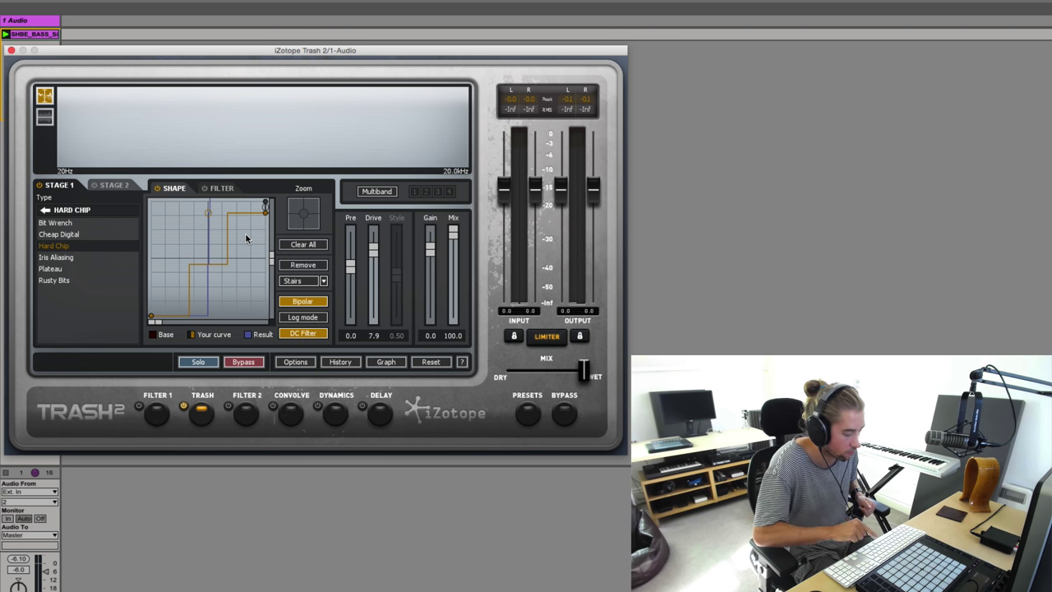
pyautogui.press('space')
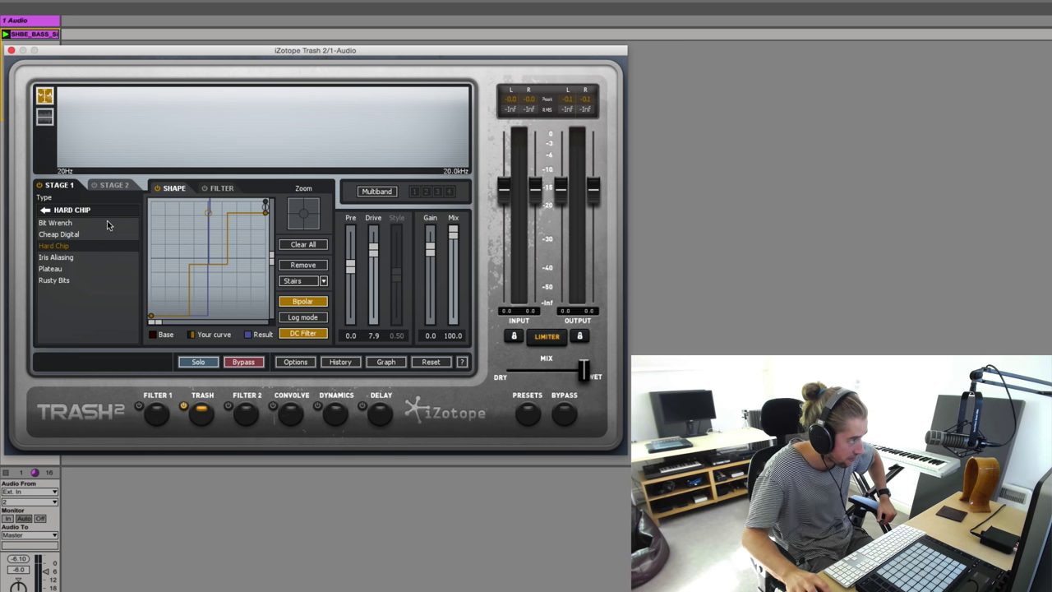
# - Audition None, Cracked Actress, Noise Art and Busted as the Stage 1 base type, settling on Crunchy Taco
pyautogui.click(46, 211)
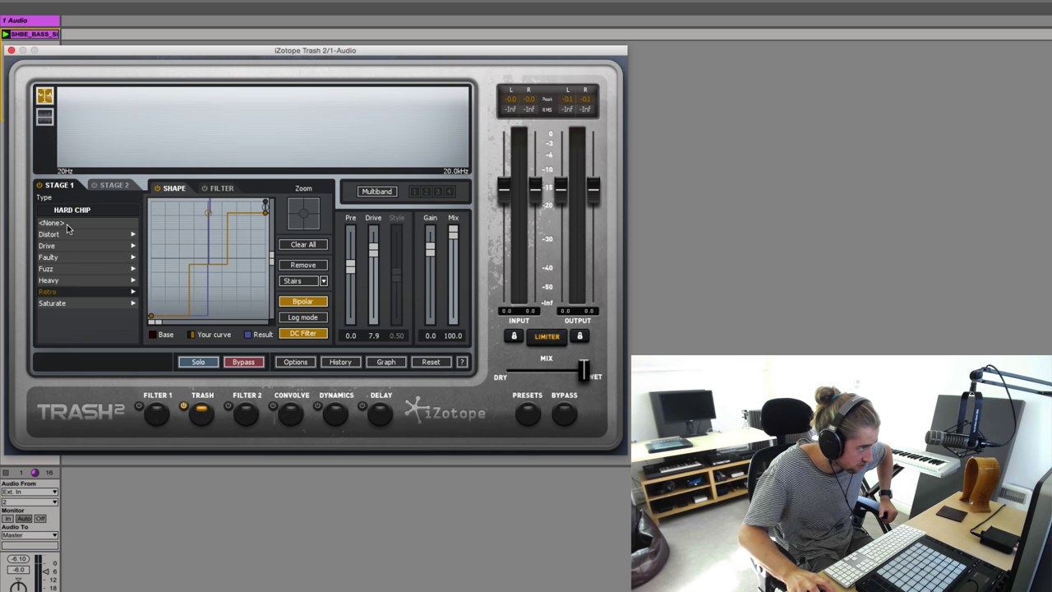
pyautogui.click(68, 225)
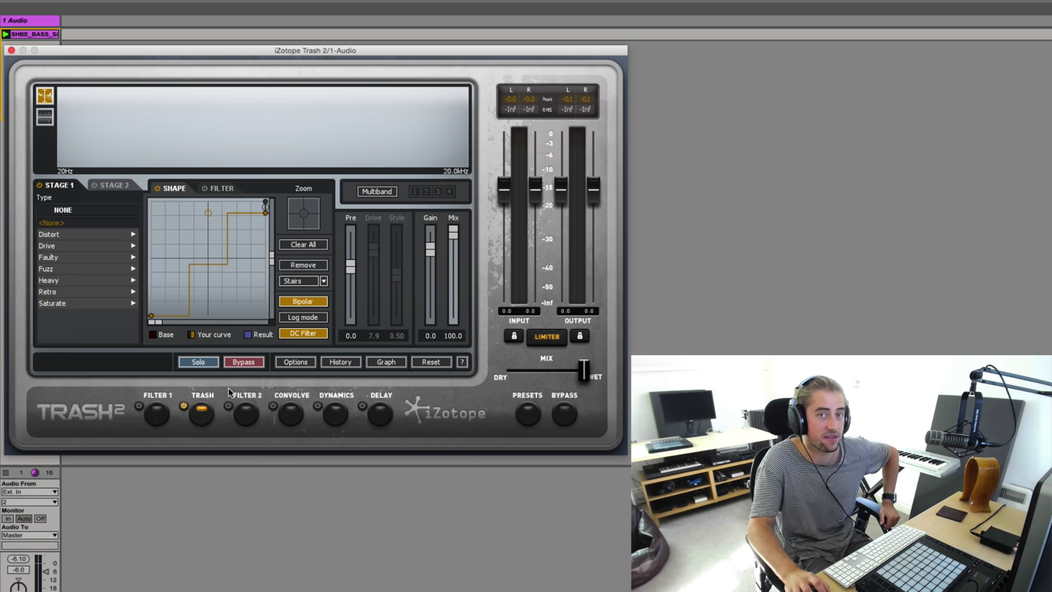
pyautogui.click(48, 235)
pyautogui.click(73, 257)
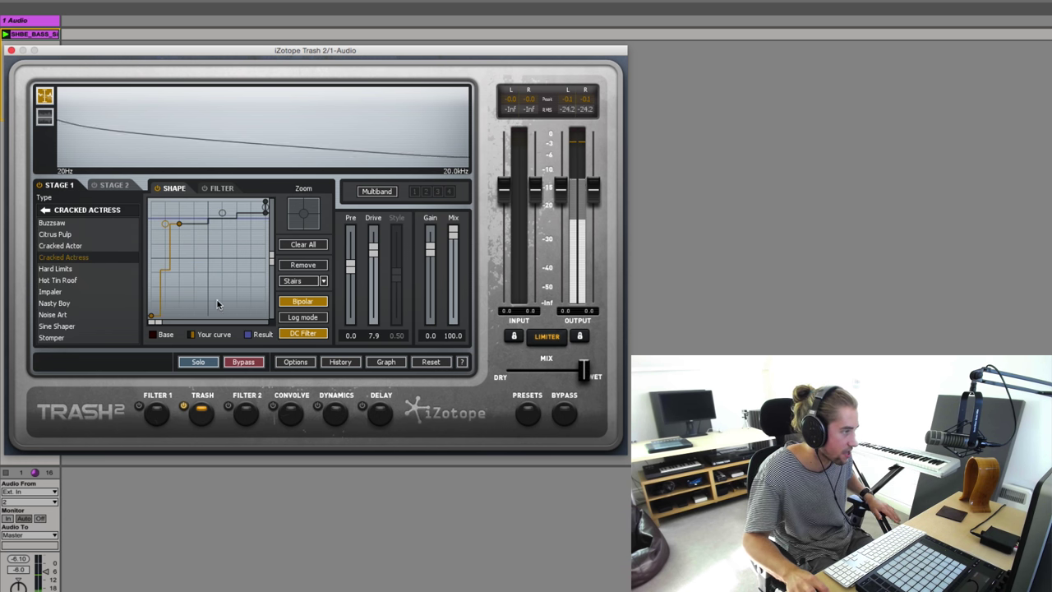
pyautogui.click(179, 220)
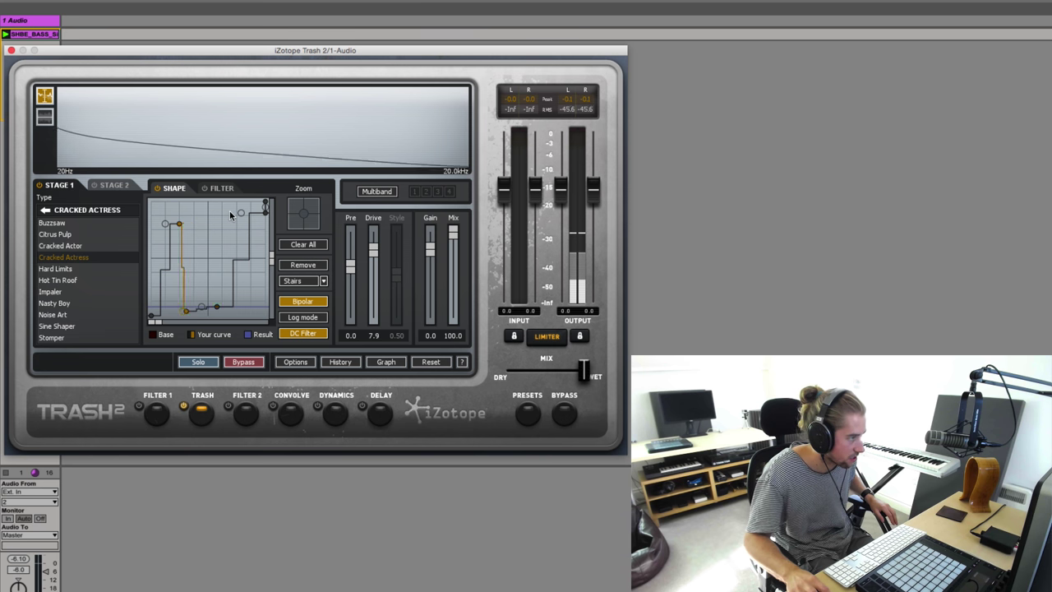
pyautogui.click(52, 314)
pyautogui.click(49, 246)
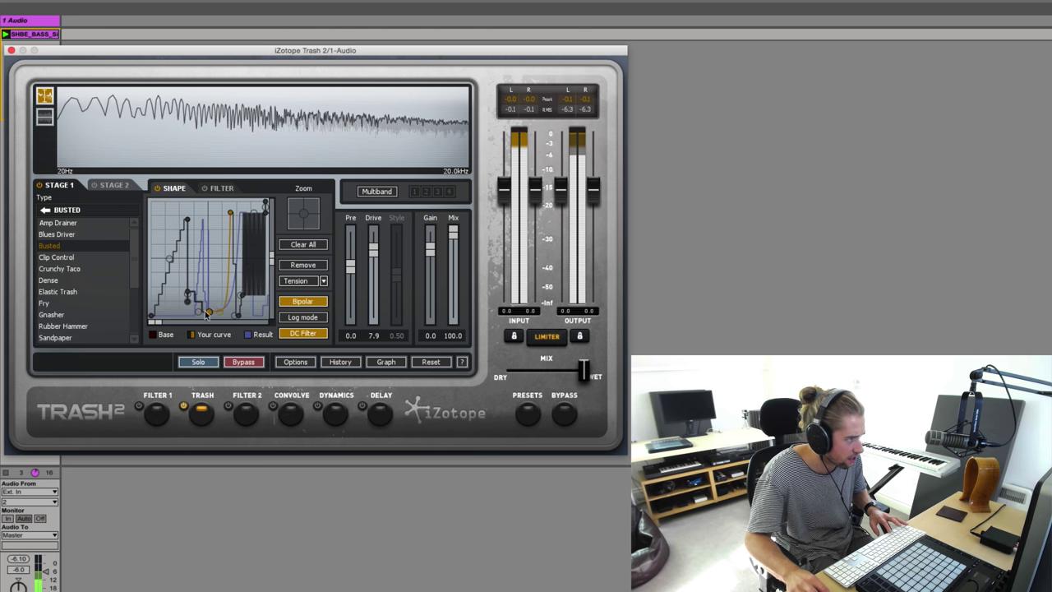
pyautogui.press('Down')
pyautogui.press('Down')
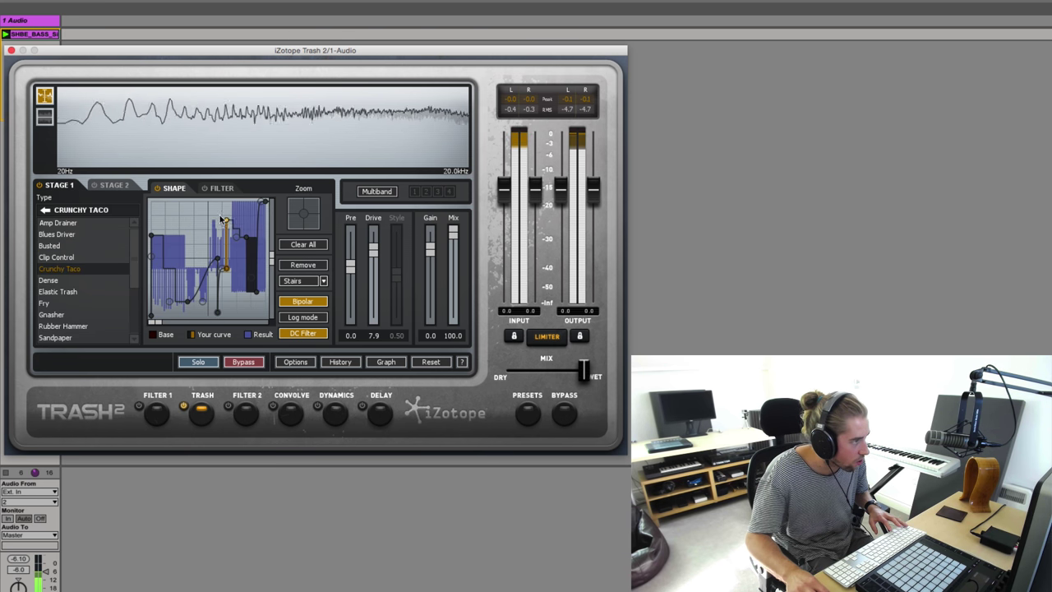
# - Drag curve nodes into a jagged shape, then restart the bass loop to hear it
pyautogui.moveTo(249, 243)
pyautogui.mouseDown()
pyautogui.moveTo(228, 331)
pyautogui.moveTo(168, 212)
pyautogui.moveTo(152, 220)
pyautogui.mouseUp()
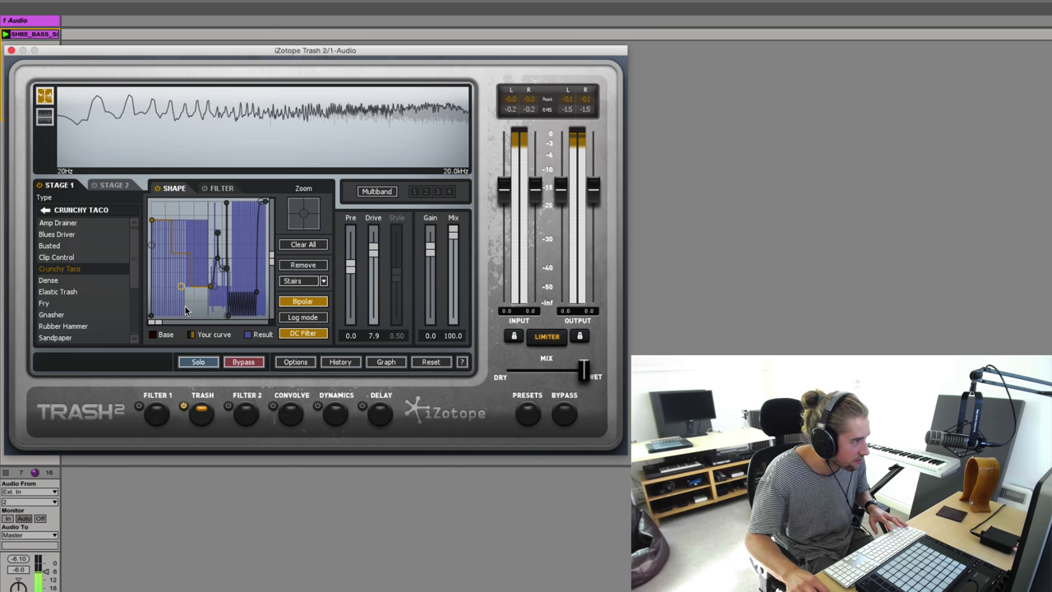
pyautogui.moveTo(217, 285); pyautogui.dragTo(254, 214)
pyautogui.click(256, 218)
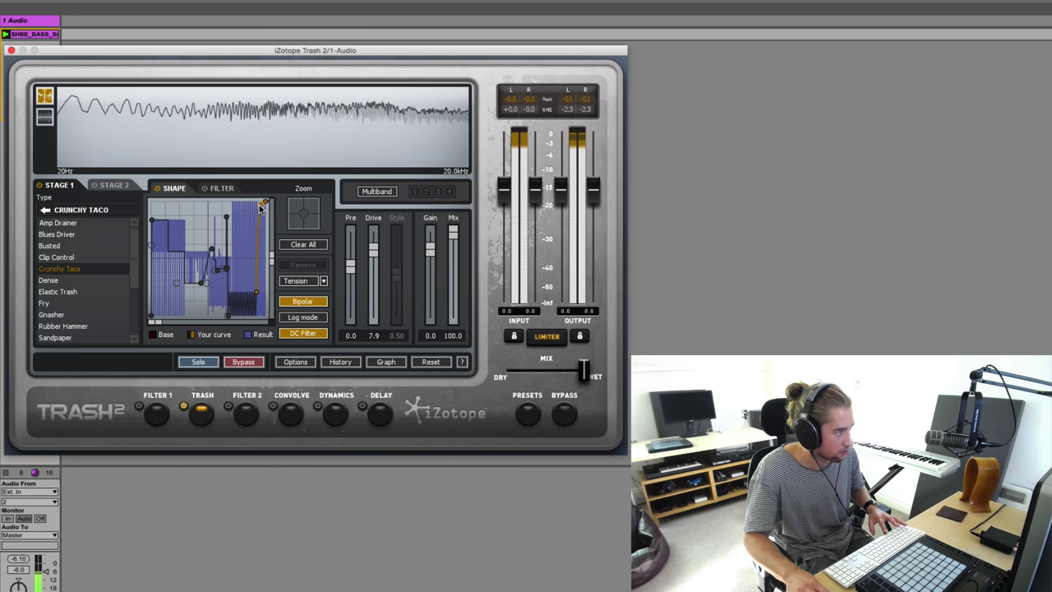
pyautogui.press('space')
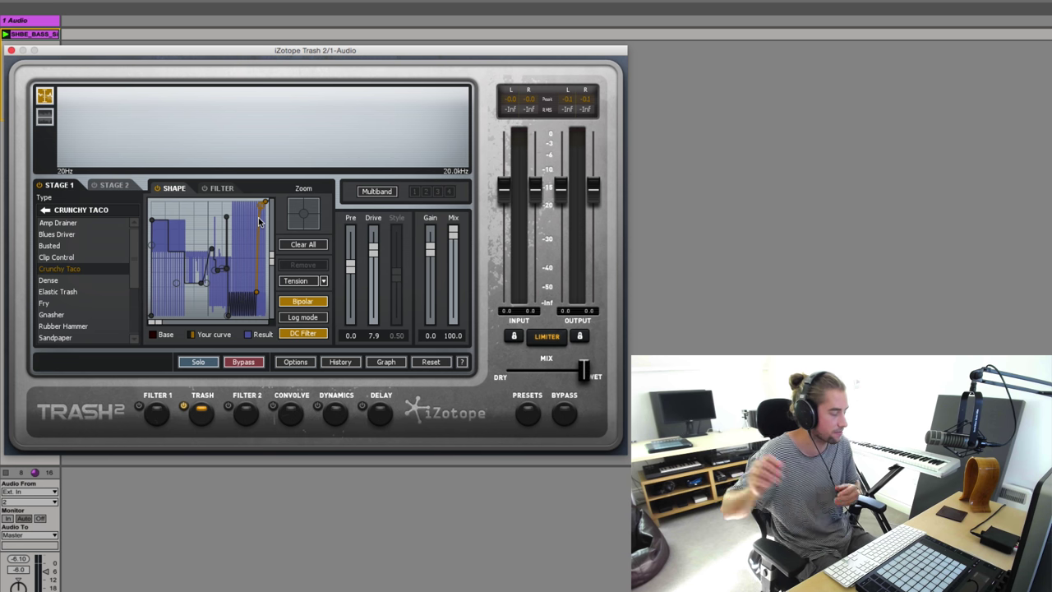
pyautogui.press('space')
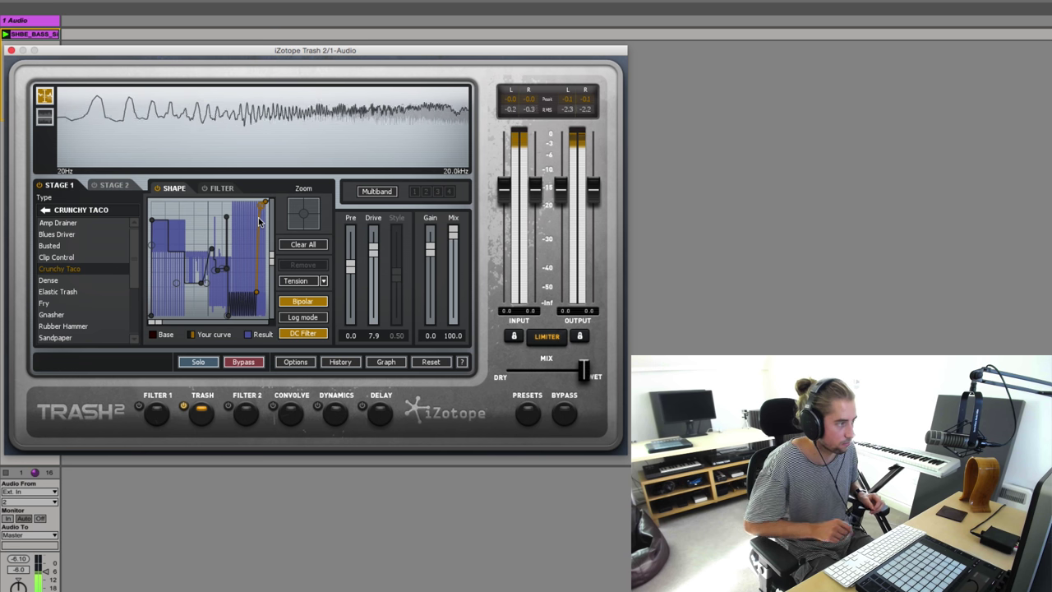
pyautogui.press('space')
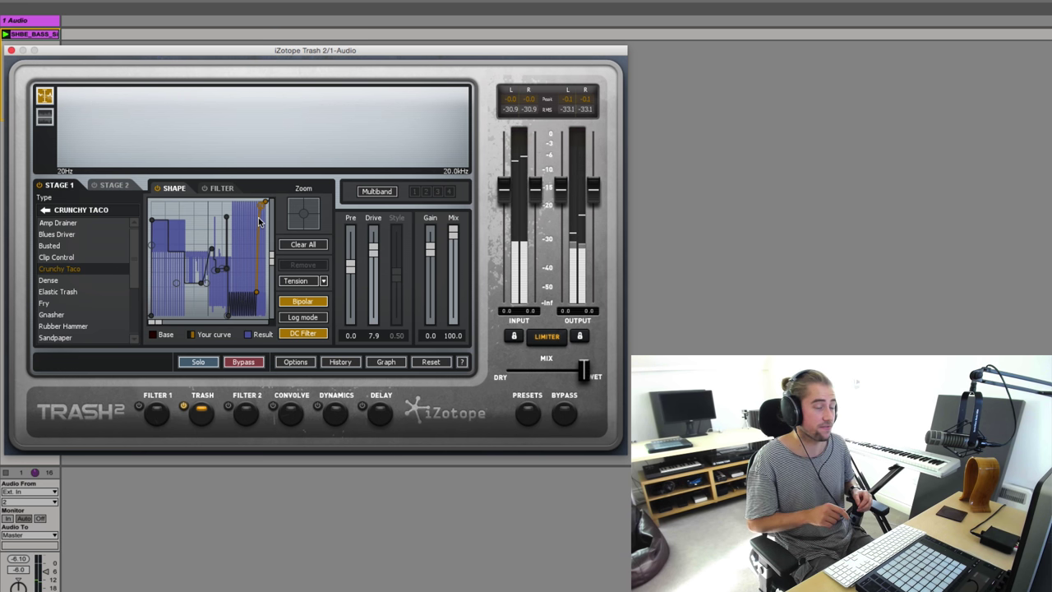